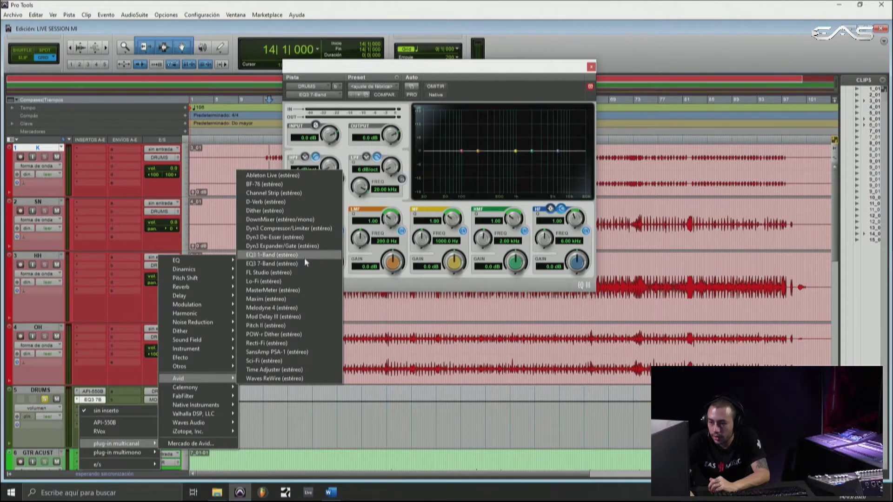
Step: Insert the stereo EQ3 1-Band and F6-RTA equalizers in the free insert slots of the DRUMS track
left_click(304, 256)
left_click_drag(386, 66, 391, 103)
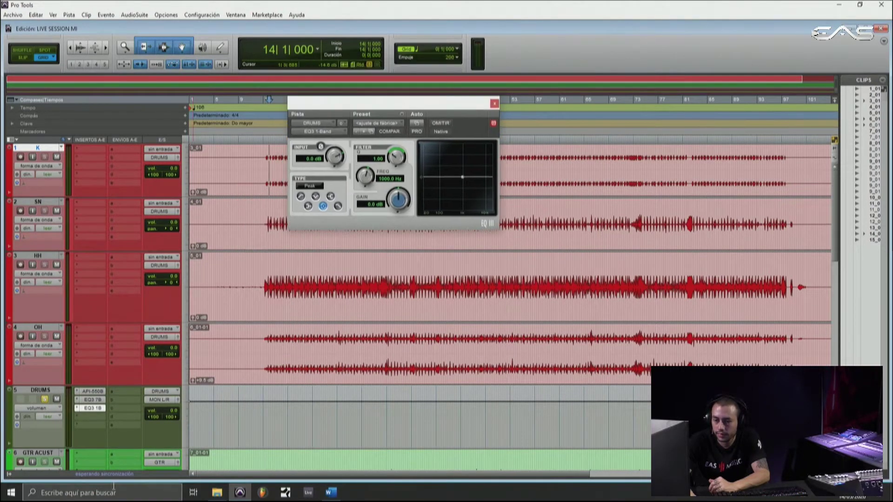
left_click(95, 416)
mouse_move(143, 450)
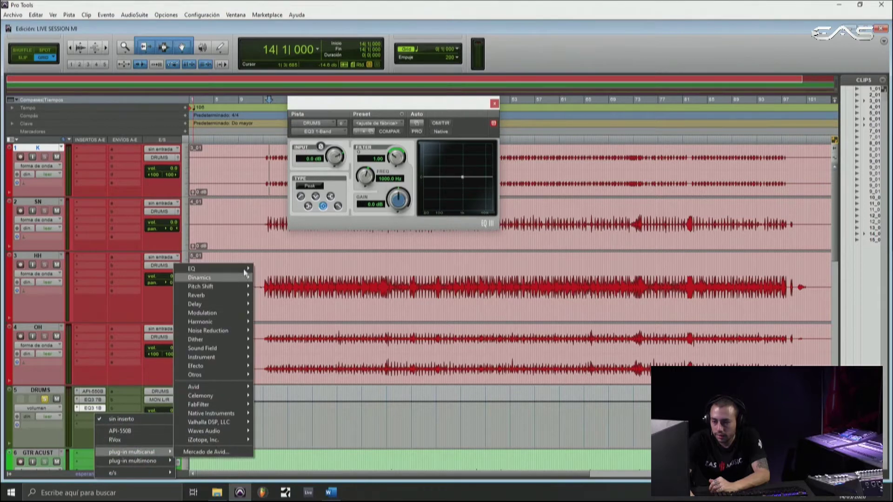
mouse_move(209, 268)
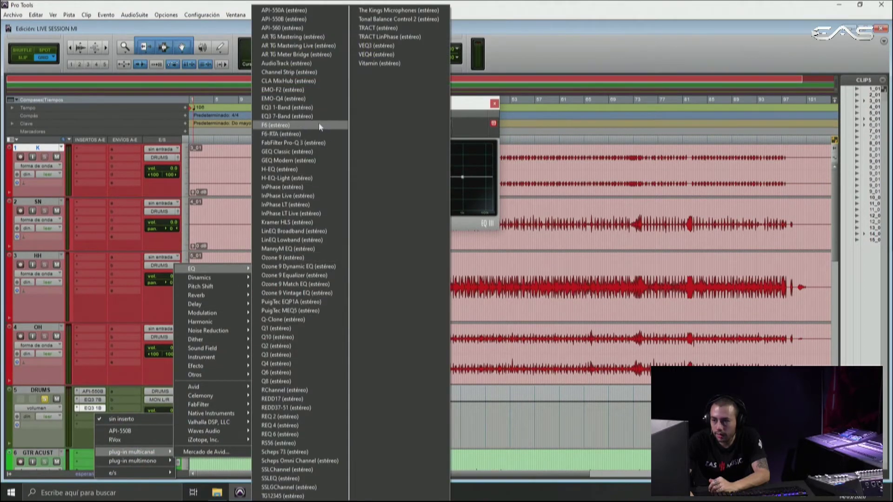
left_click(321, 132)
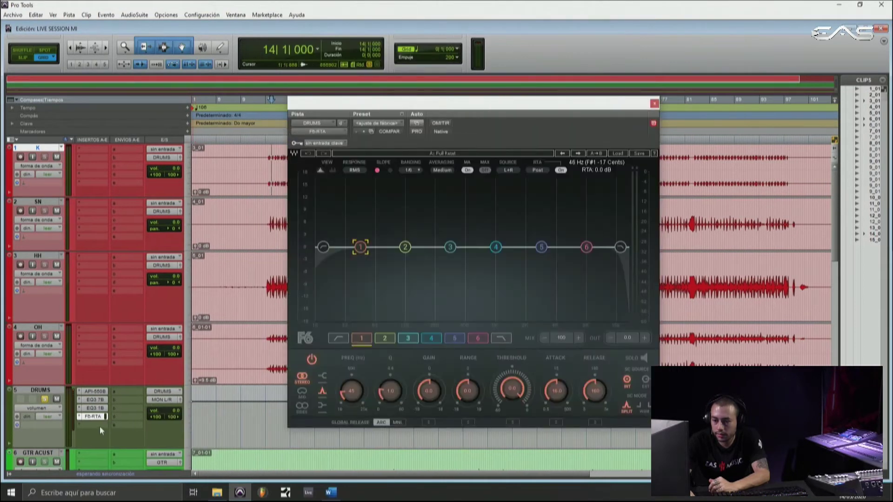
Step: Insert the stereo API-560 equalizer below F6-RTA on the DRUMS track and close its plug-in window
left_click(99, 426)
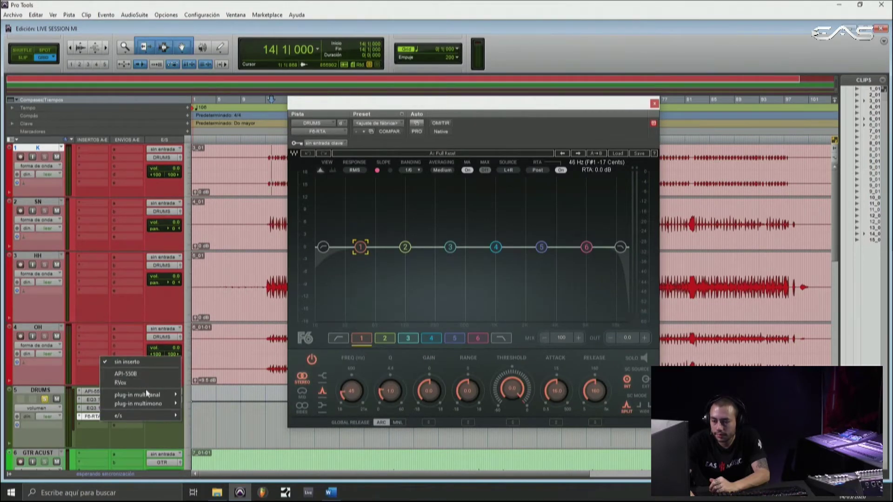
mouse_move(149, 395)
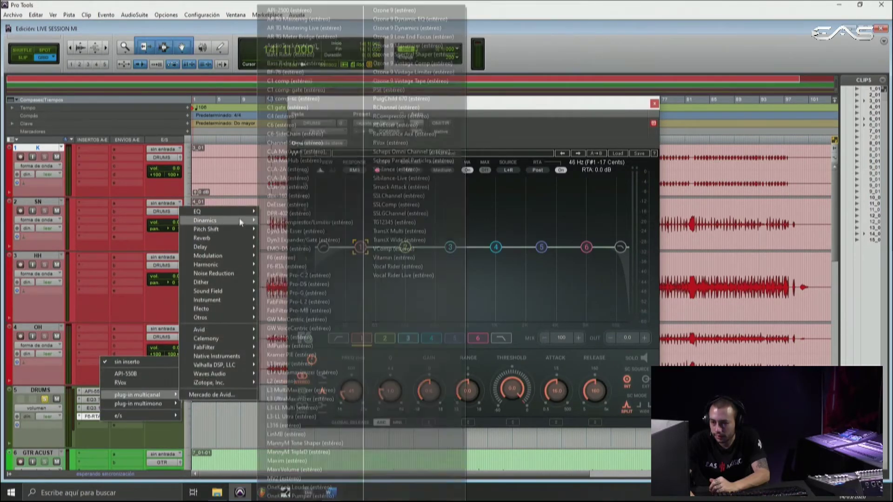
mouse_move(224, 211)
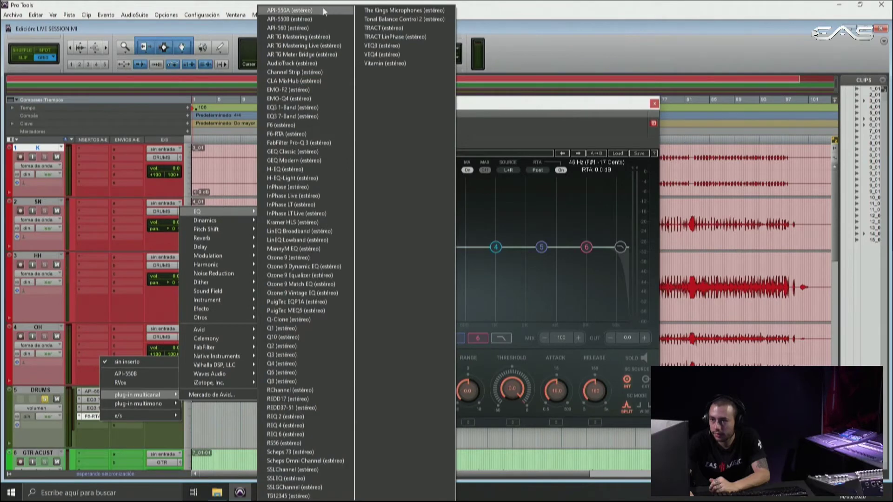
left_click(321, 26)
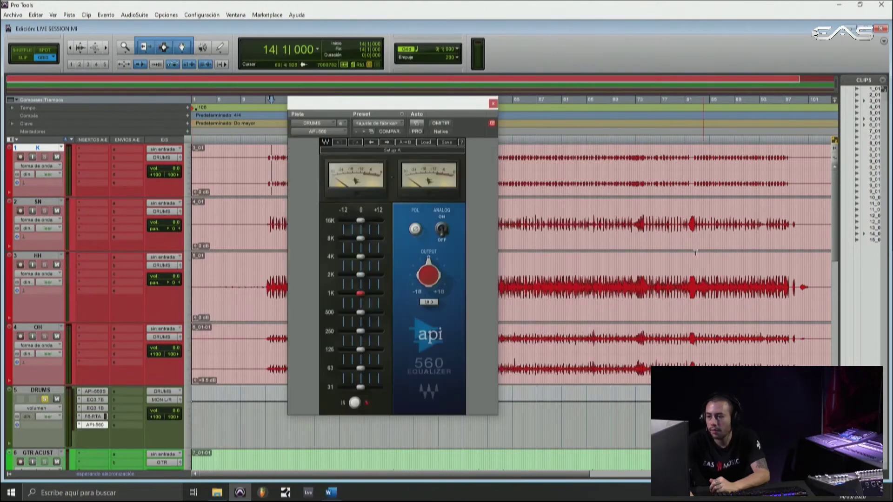
left_click(493, 104)
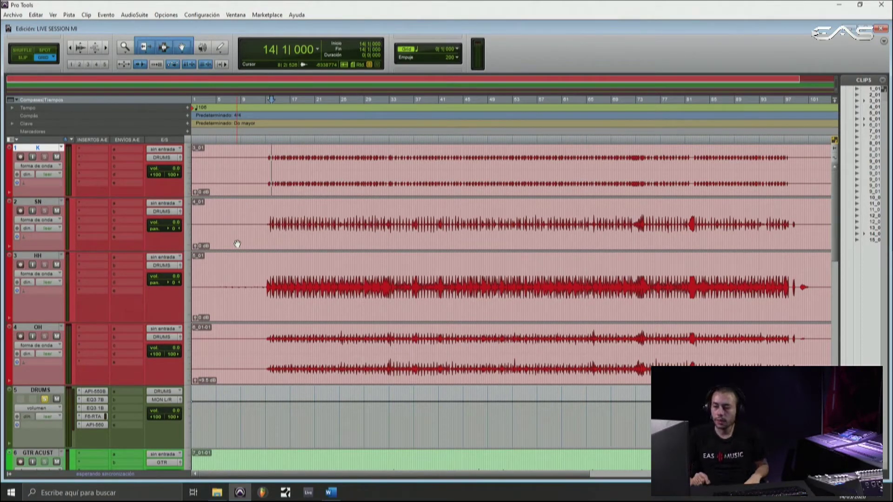
Step: Place the edit cursor at 12|4|000 on the HH track, just before the drums start
scroll(265, 353, "down", 3)
scroll(273, 389, "up", 3)
double_click(266, 288)
left_click(270, 286)
left_click(264, 279)
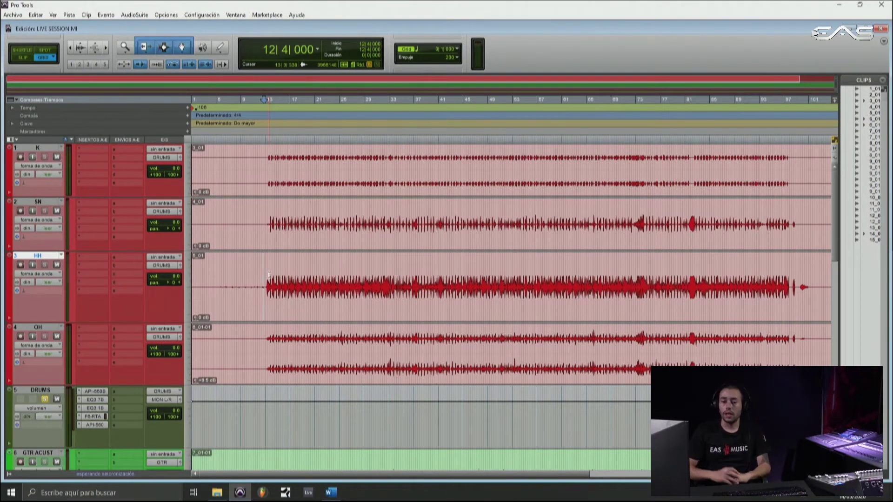
Step: Open the EQ3 7-Band plug-in on the DRUMS track and position its window over the middle of the tracks
left_click(95, 399)
left_click_drag(357, 105, 304, 64)
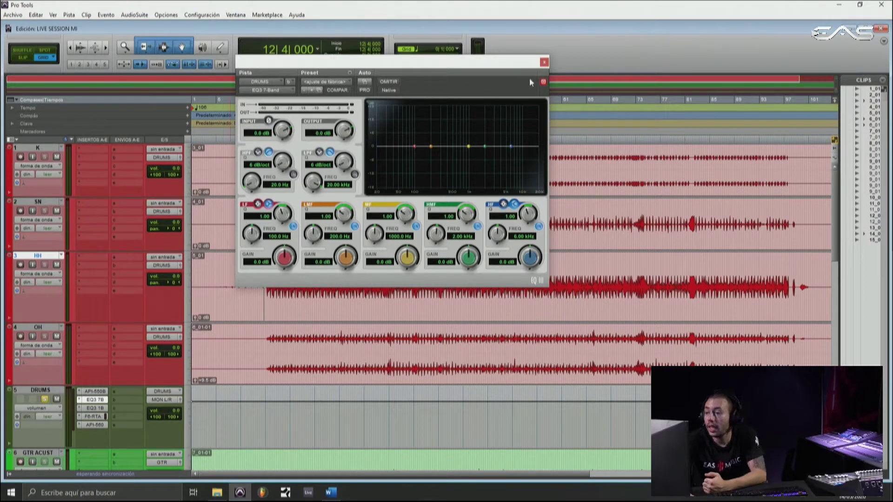
left_click_drag(526, 63, 572, 39)
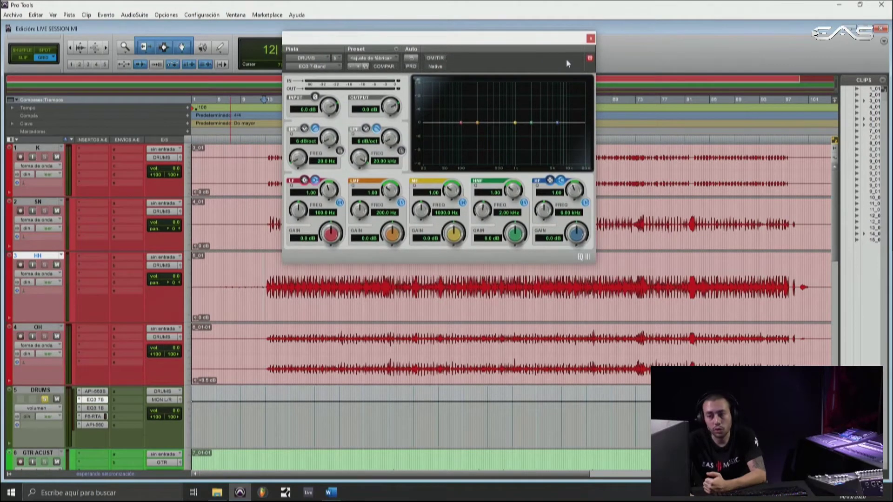
left_click_drag(441, 44, 445, 105)
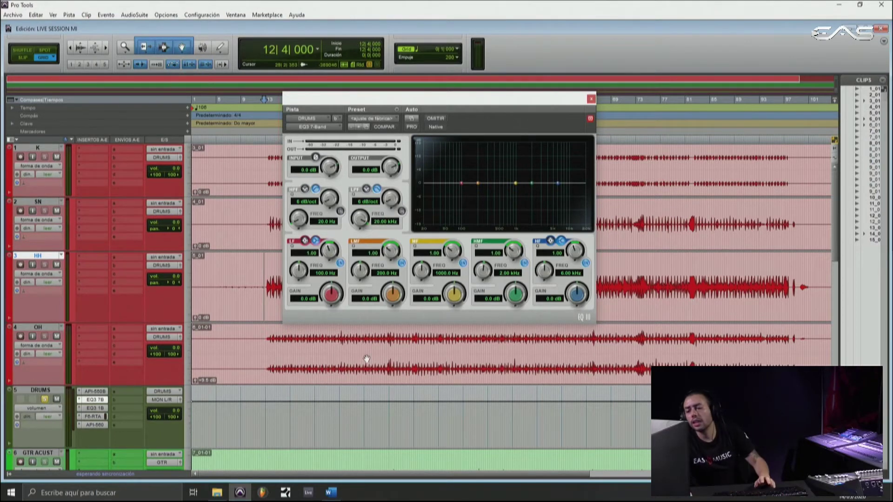
Step: Play from 27|3|000 on the OH track while trying the EQ's input gain, and reset the gain to 0.0 dB
double_click(354, 345)
left_click(354, 345)
key("space")
left_click_drag(329, 167, 329, 163)
key("space")
left_click(329, 163, "alt")
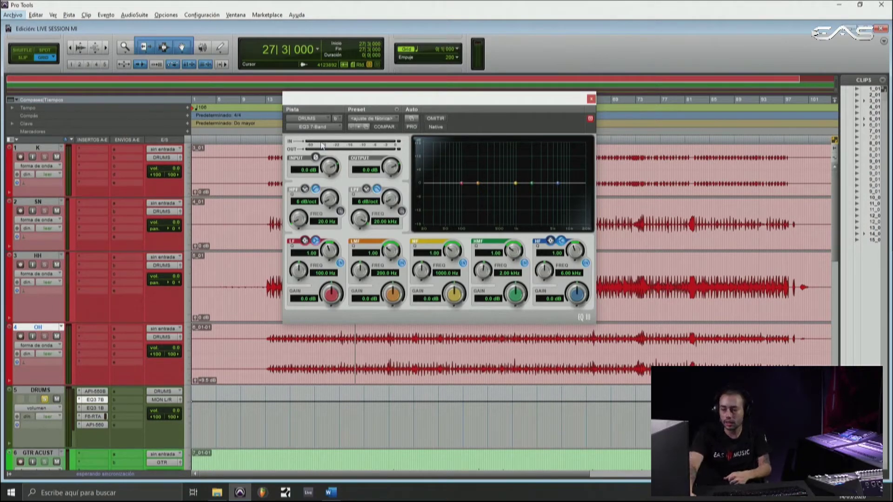
Step: Try out the EQ's output gain and reset it to 0.0 dB
left_click(392, 167)
left_click_drag(391, 167, 390, 172)
left_click(389, 169, "alt")
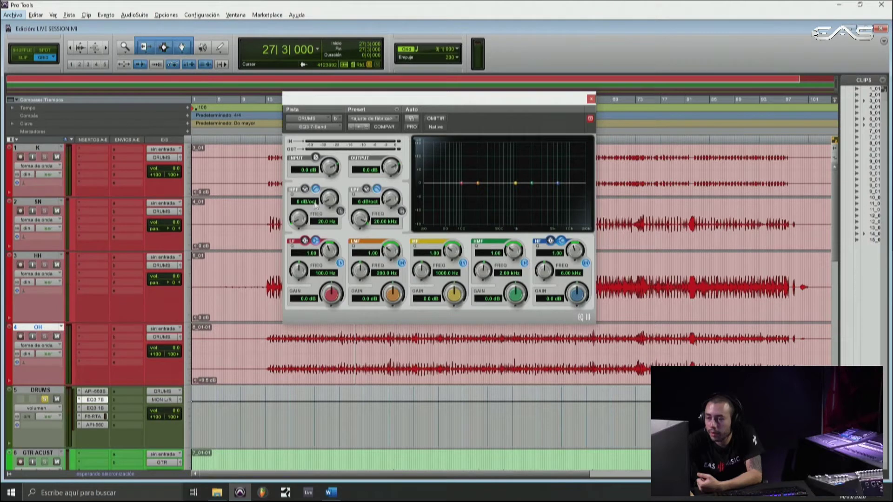
Step: Enable the HPF band, change it from a slope filter to a notch, and switch the band off again
left_click(340, 211)
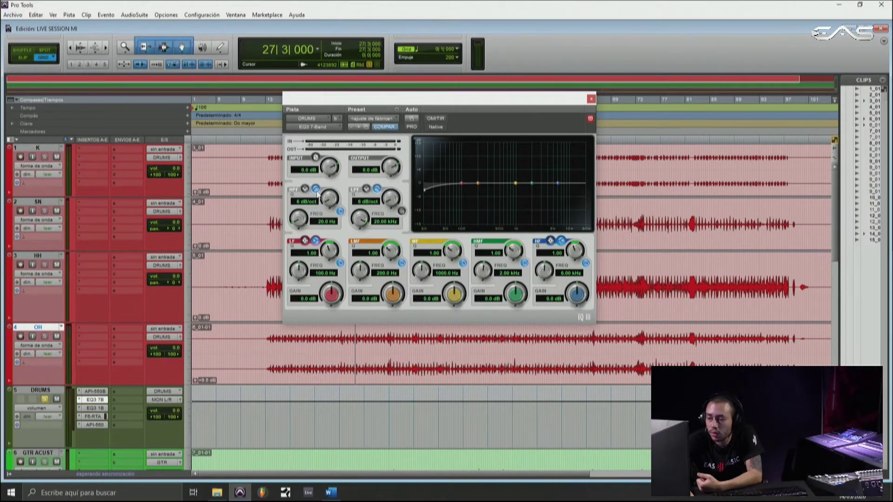
left_click(305, 189)
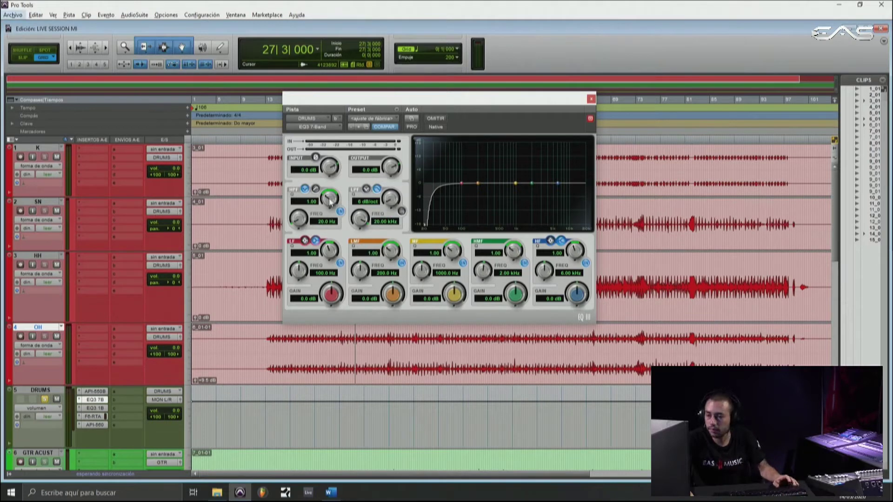
left_click(340, 211)
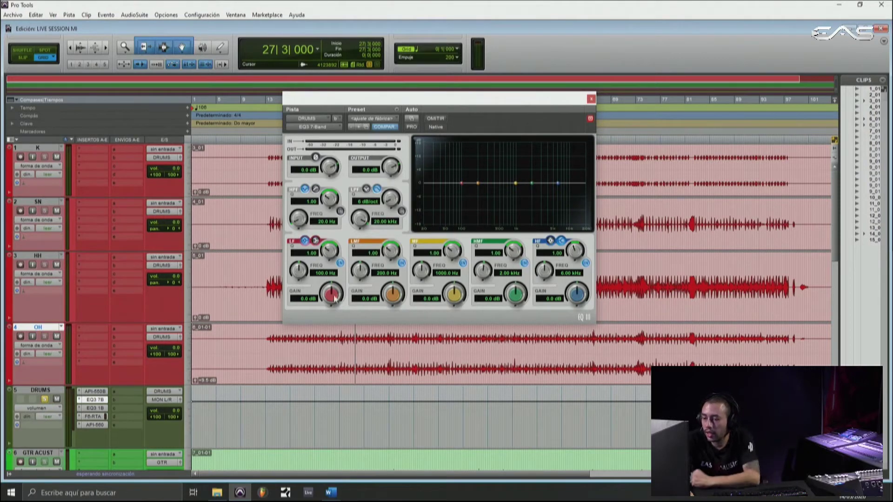
Step: Set the LF band's frequency to 77.3 Hz and boost its gain to 10.0 dB
mouse_move(301, 272)
left_mouse_down()
mouse_move(306, 259)
mouse_move(301, 278)
left_mouse_up()
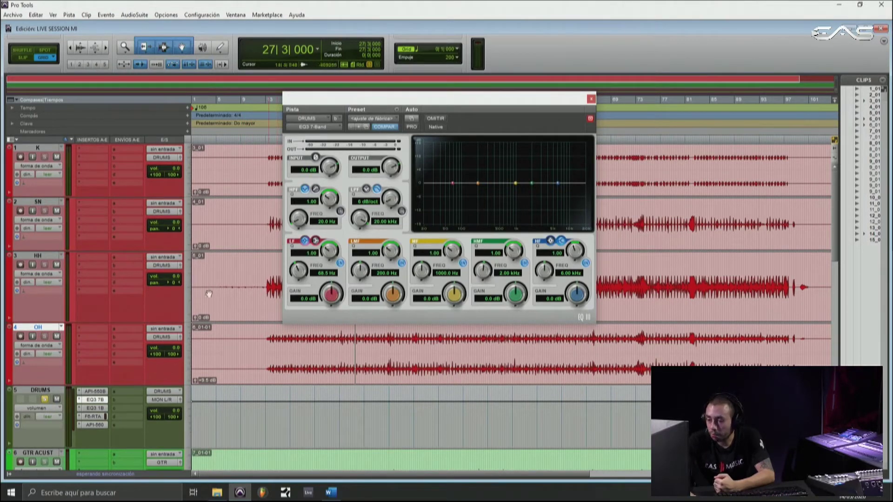
scroll(319, 271, "up", 2)
scroll(303, 272, "up", 5)
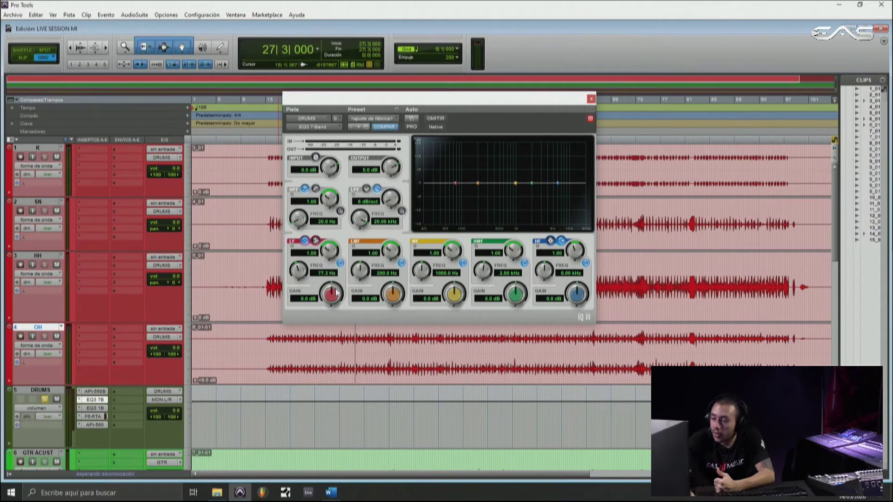
left_click_drag(337, 292, 304, 273)
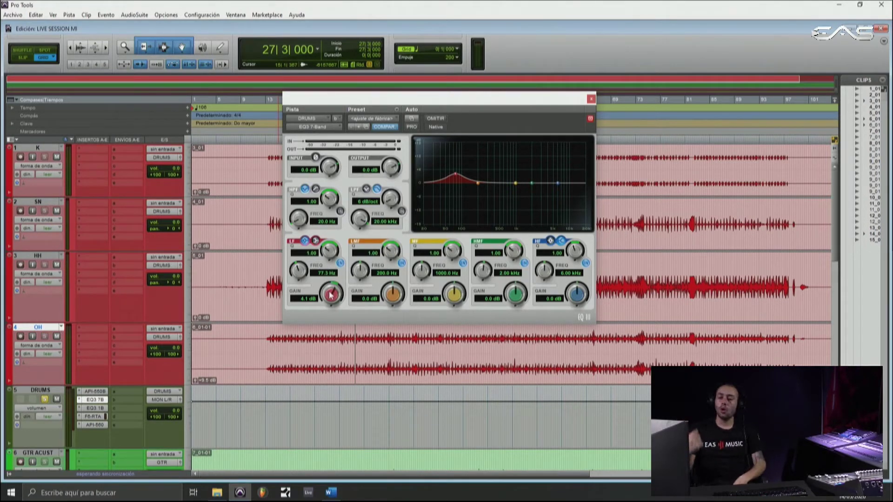
left_click_drag(331, 294, 305, 289)
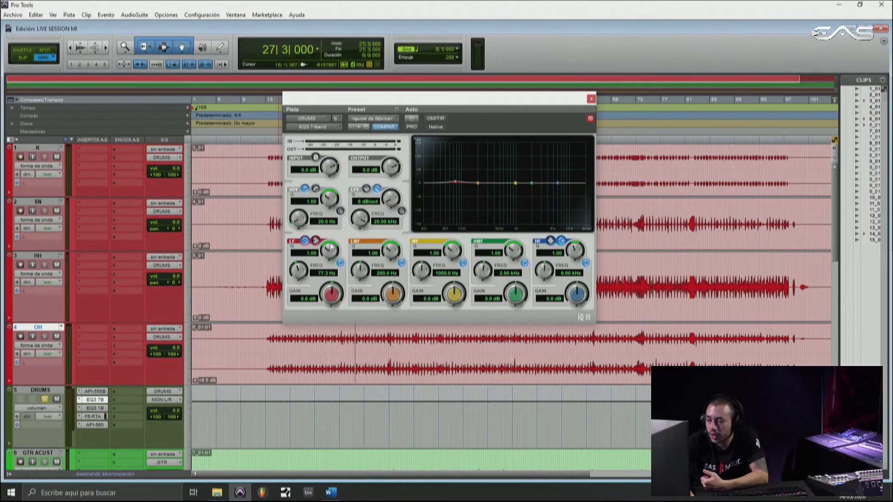
left_click_drag(333, 293, 335, 272)
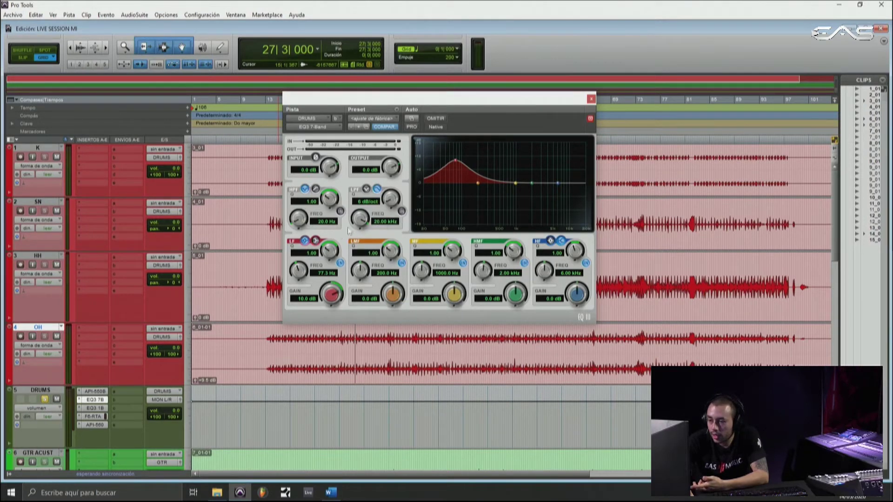
Step: Turn the LF band into a narrow cut with a Q of 10.00 and move it to 500.0 Hz
left_click_drag(328, 246, 334, 198)
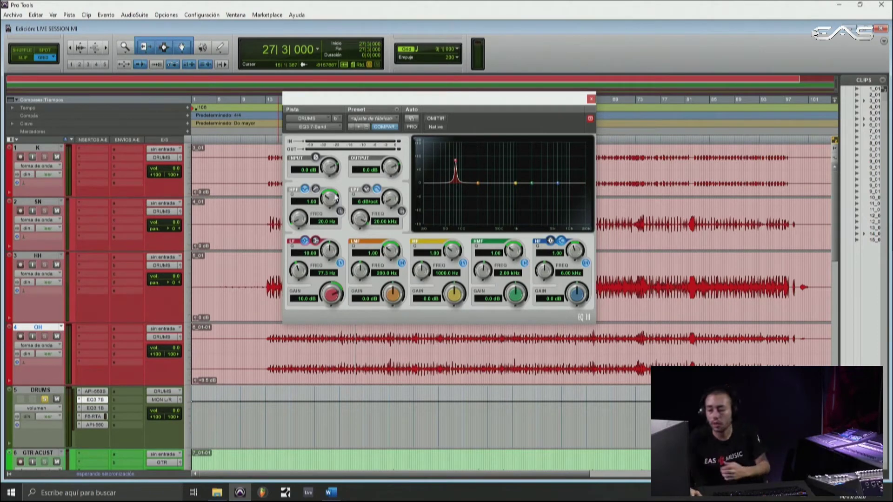
left_click_drag(302, 270, 306, 260)
left_click_drag(338, 309, 343, 346)
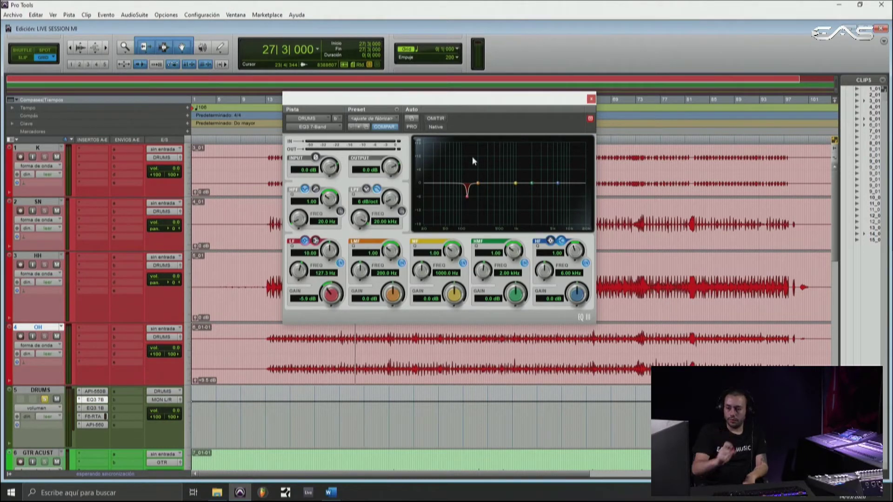
left_click_drag(481, 200, 525, 200)
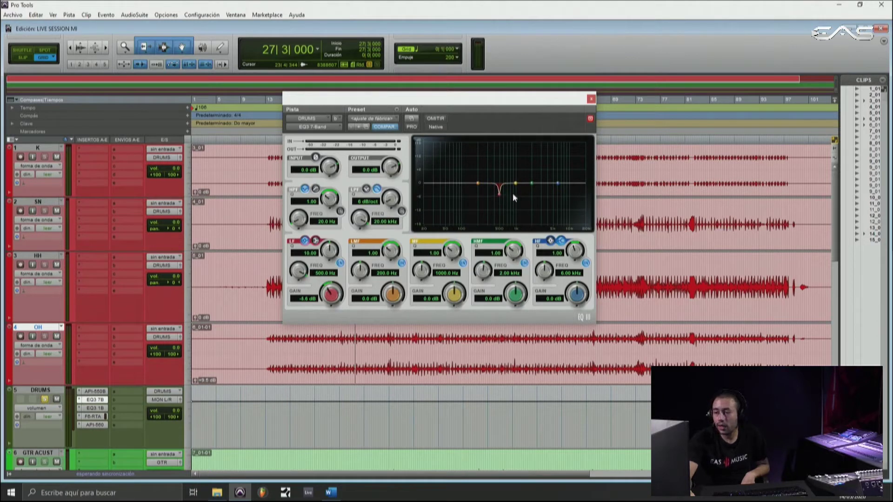
Step: Shape the LF band into a 4.0 dB boost at 422.3 Hz with a Q of 1.10, and close the EQ window
mouse_move(336, 308)
left_mouse_down()
mouse_move(343, 279)
mouse_move(301, 280)
mouse_move(298, 291)
mouse_move(332, 305)
mouse_move(331, 321)
left_mouse_up()
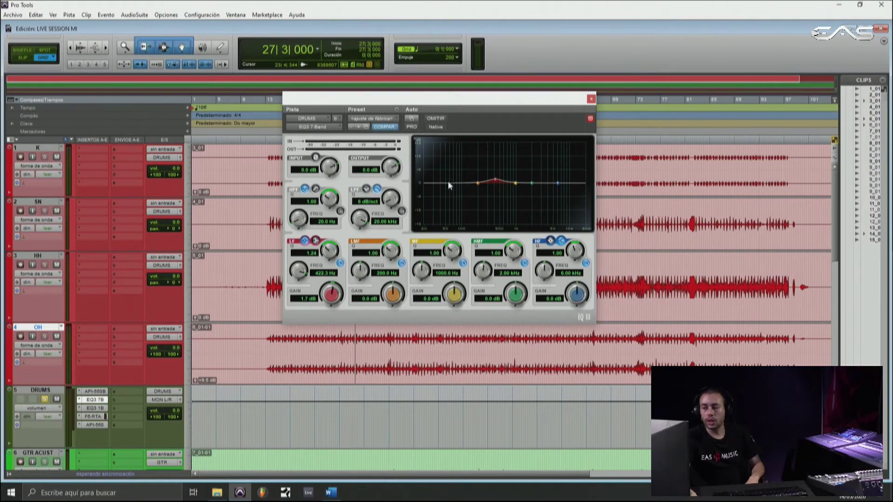
left_click_drag(331, 249, 362, 160)
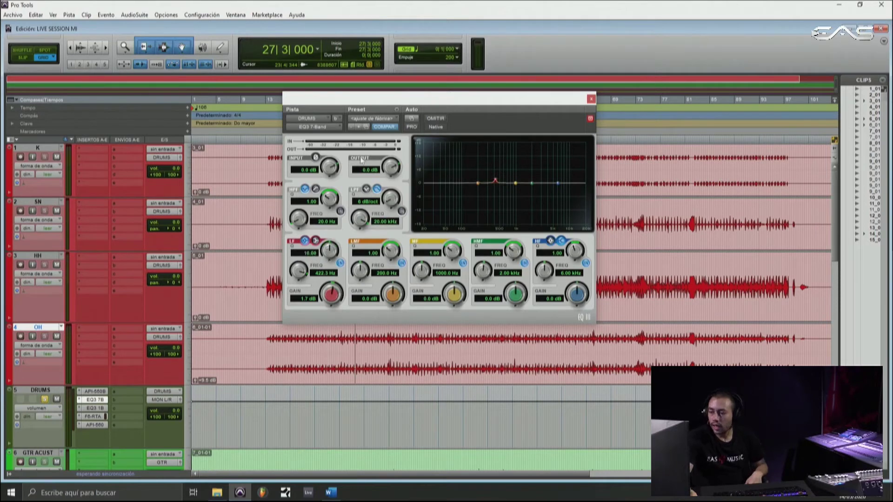
left_click_drag(329, 298, 323, 287)
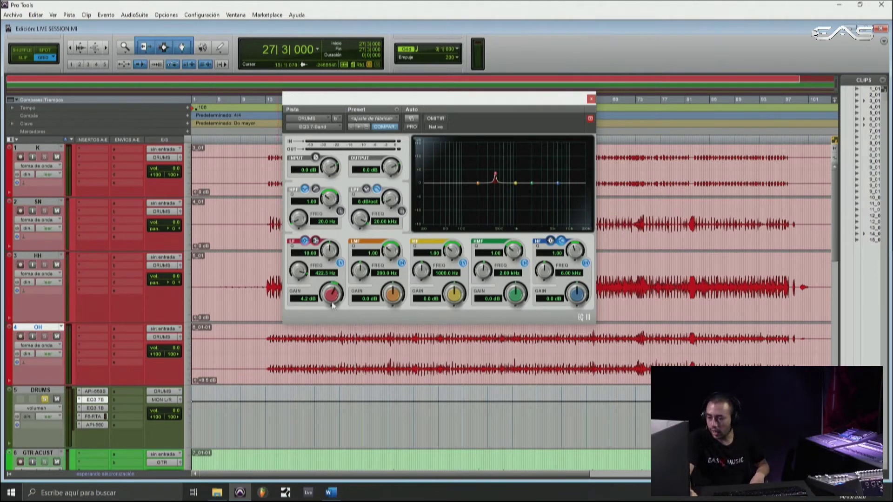
left_click_drag(328, 253, 344, 308)
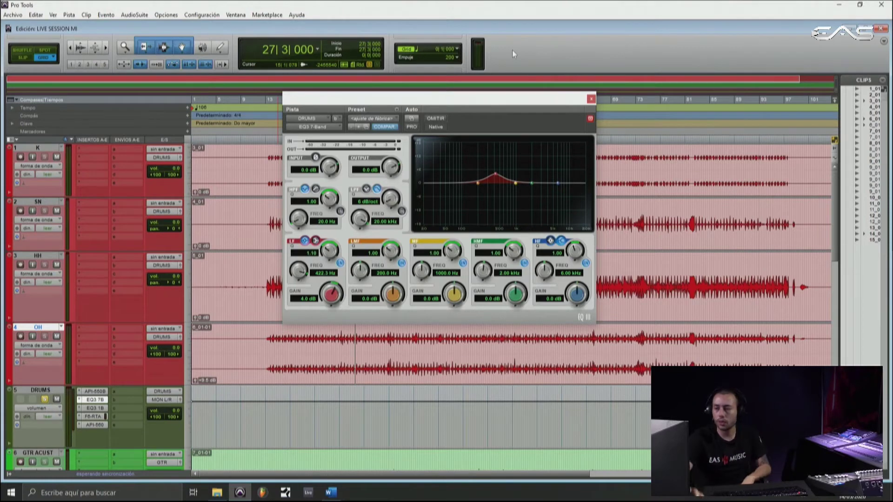
left_click(591, 98)
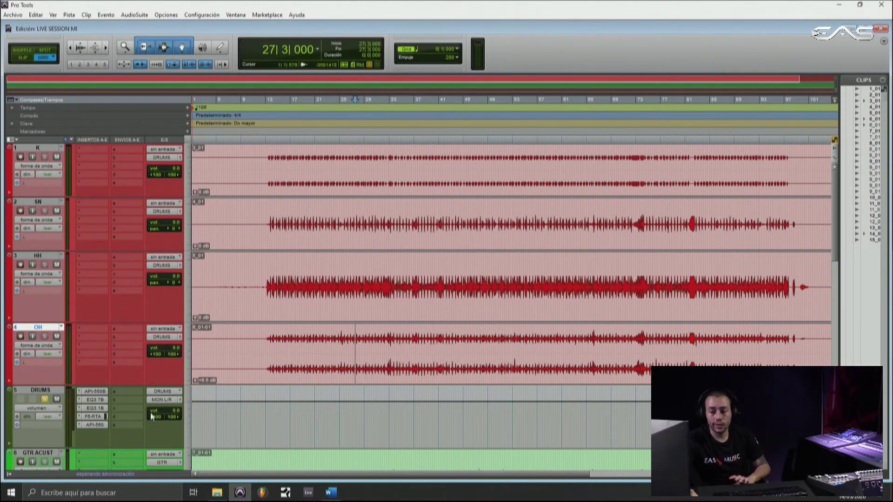
Step: Open the EQ3 1-Band plug-in on the DRUMS track, try the Notch filter type and return it to Peak
left_click(94, 408)
left_click_drag(349, 100, 388, 99)
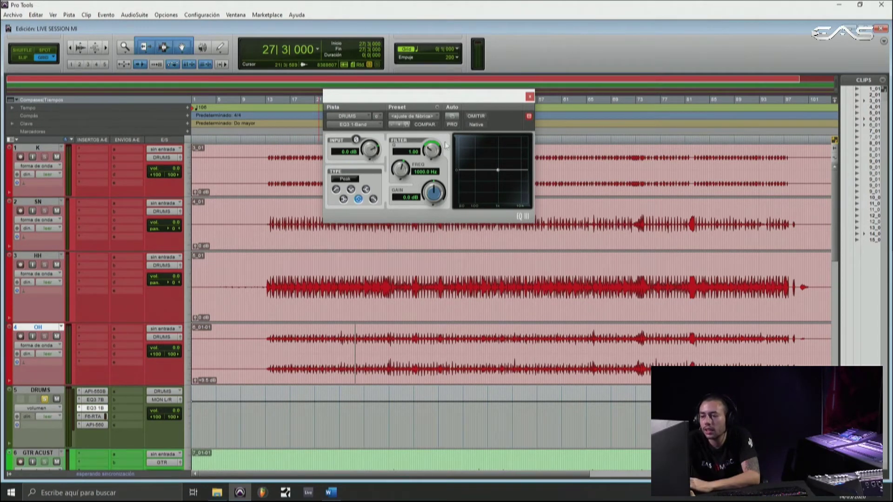
left_click(351, 189)
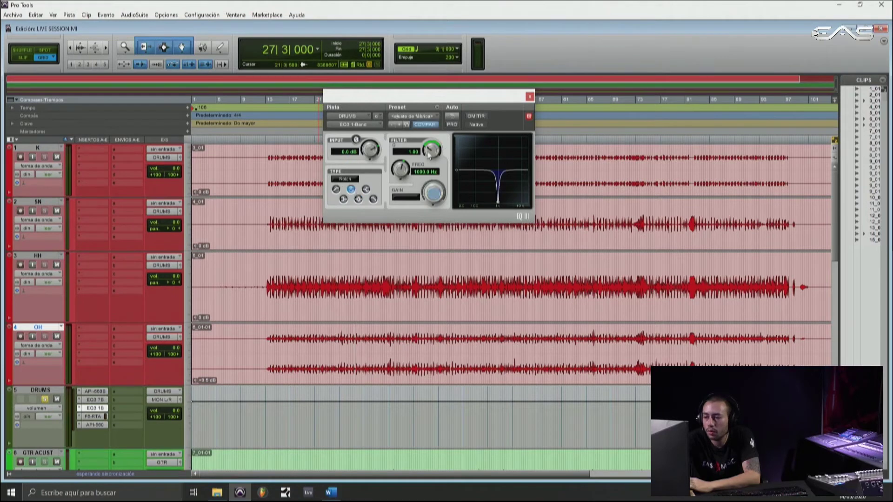
left_click(373, 199)
left_click(358, 199)
Step: Try a broad 11.9 dB boost at 20.00 kHz with a Q of 0.37, and reset the Q to 1.00 and gain to 0.0 dB
left_click_drag(429, 196, 440, 183)
left_click_drag(430, 146, 439, 165)
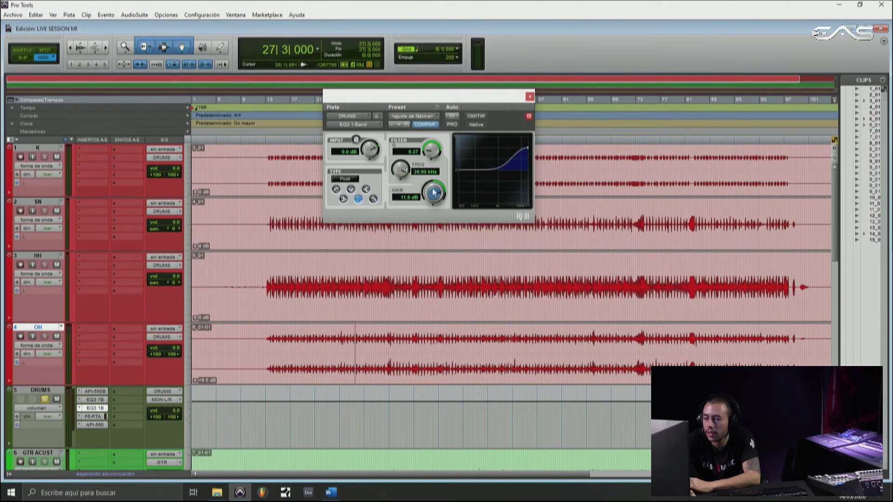
left_click(432, 150, "alt")
left_click(429, 188, "alt")
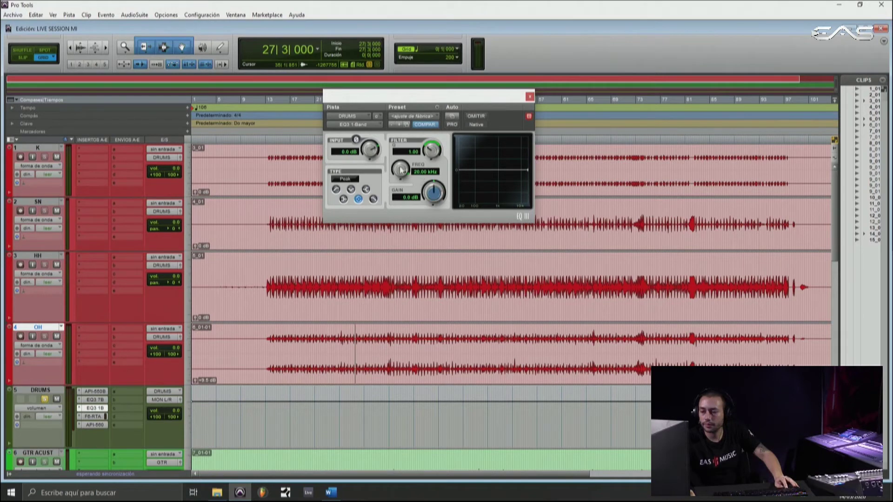
Step: Reset the band's frequency to 1000.0 Hz, switch it to High-Pass and lower the cutoff to 51.3 Hz
left_click(400, 169, "alt")
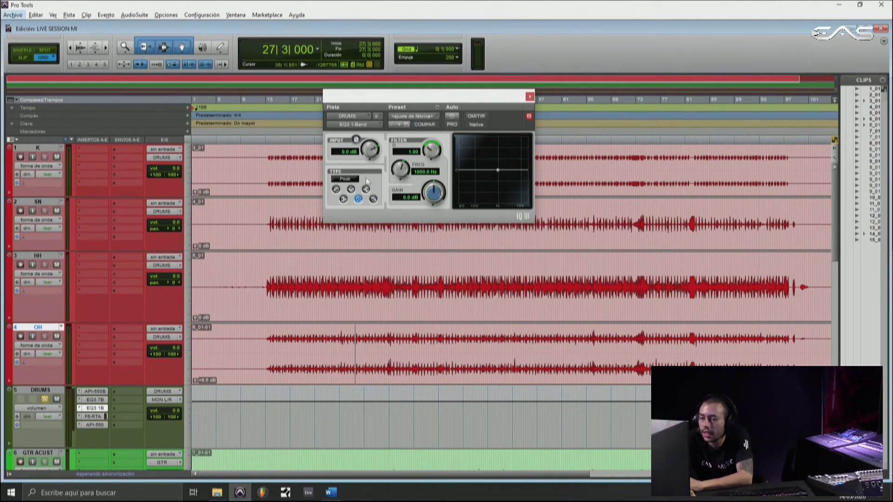
left_click(335, 189)
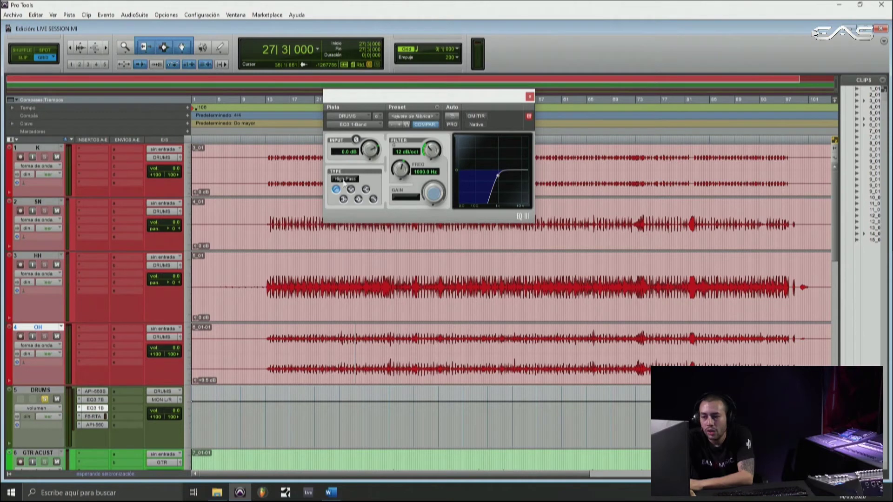
left_click_drag(400, 170, 380, 204)
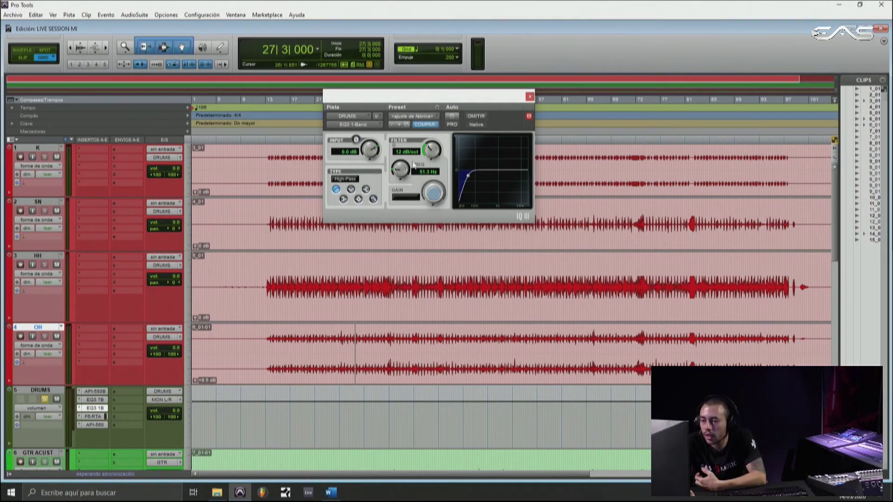
Step: Raise the High-Pass cutoff in stages to 339.6 Hz and try a 24 dB/oct slope
mouse_move(406, 176)
left_mouse_down()
mouse_move(395, 187)
mouse_move(404, 159)
left_mouse_up()
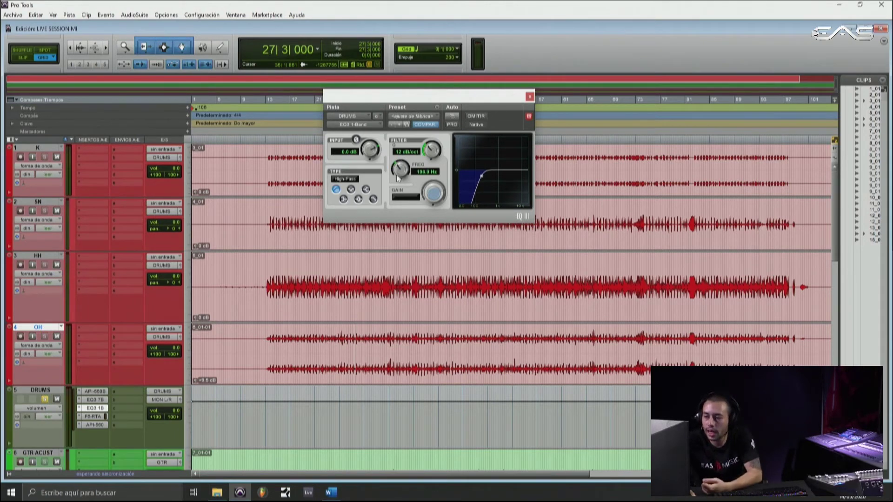
mouse_move(398, 181)
left_mouse_down()
mouse_move(399, 164)
mouse_move(405, 185)
left_mouse_up()
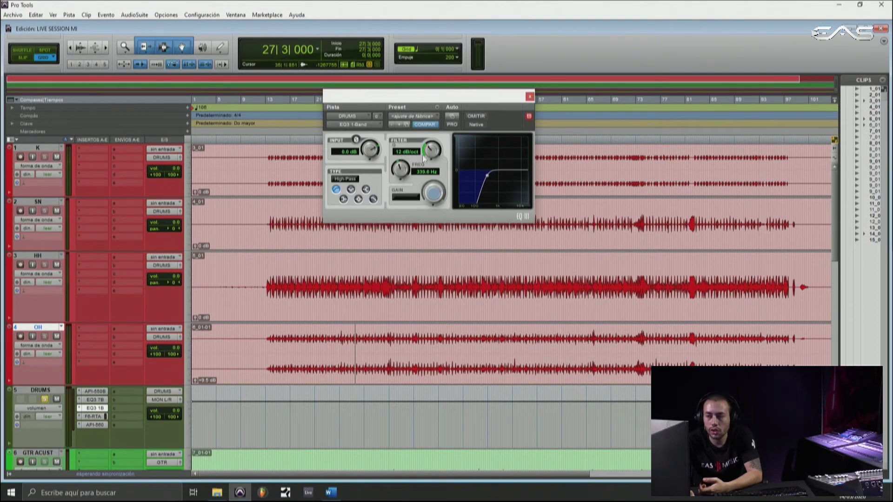
left_click_drag(437, 150, 461, 90)
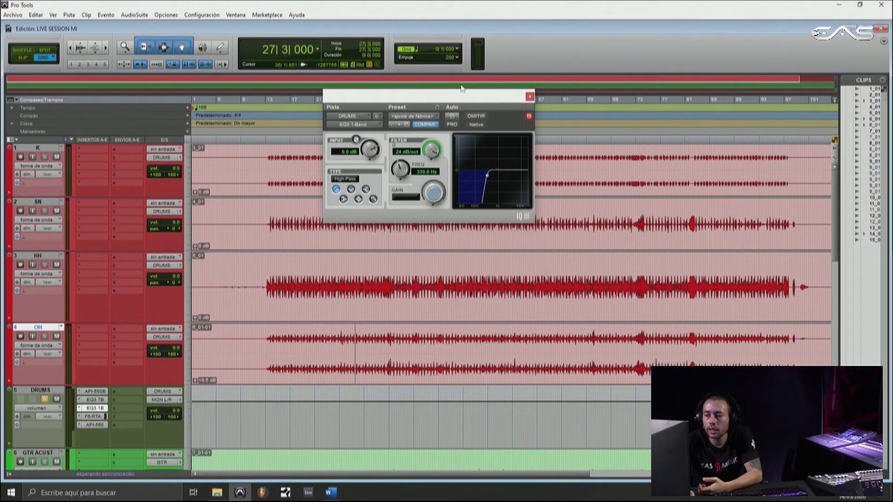
left_click_drag(426, 155, 427, 167)
Step: Try the Notch filter type at 339.6 Hz with small changes to its Q
left_click(350, 189)
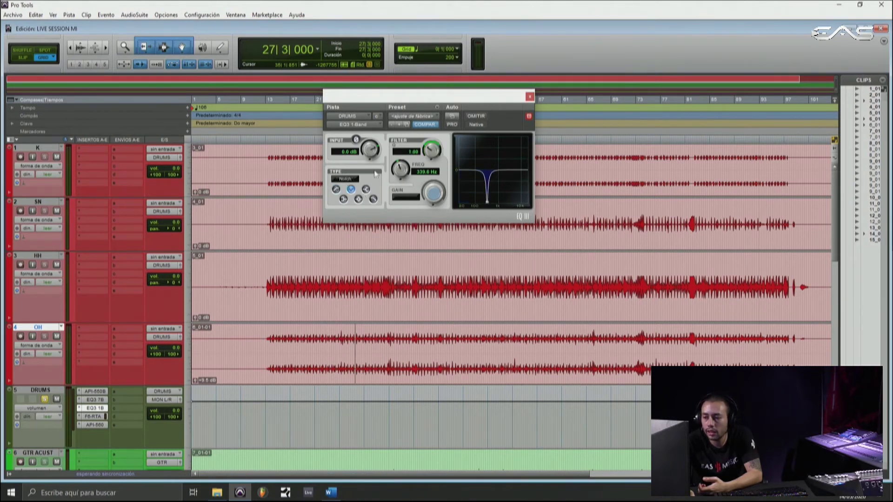
left_click_drag(430, 155, 433, 166)
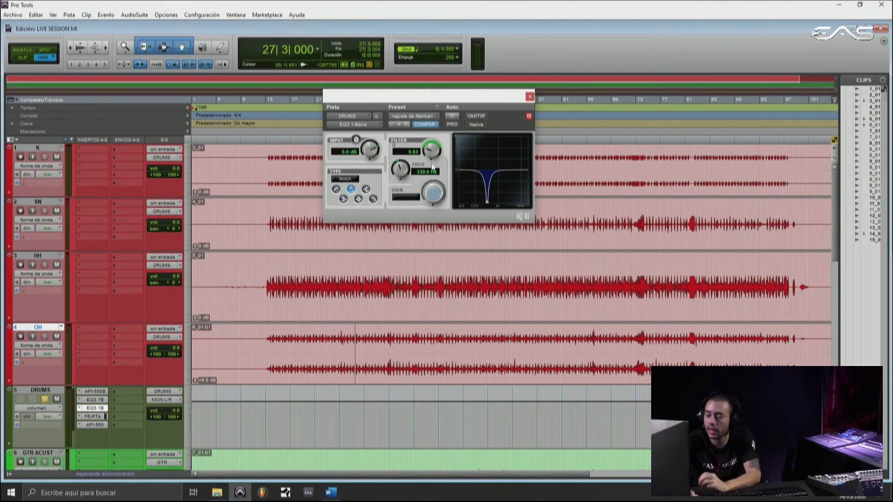
left_click_drag(437, 149, 440, 147)
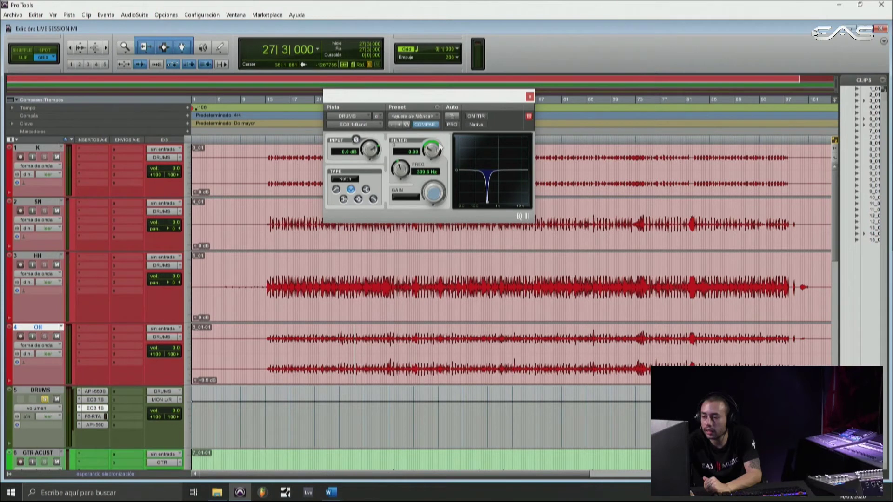
Step: Return to the High-Pass filter, alternate its slope between 24 and 12 dB/oct, and lower the cutoff to 156.1 Hz
left_click(336, 189)
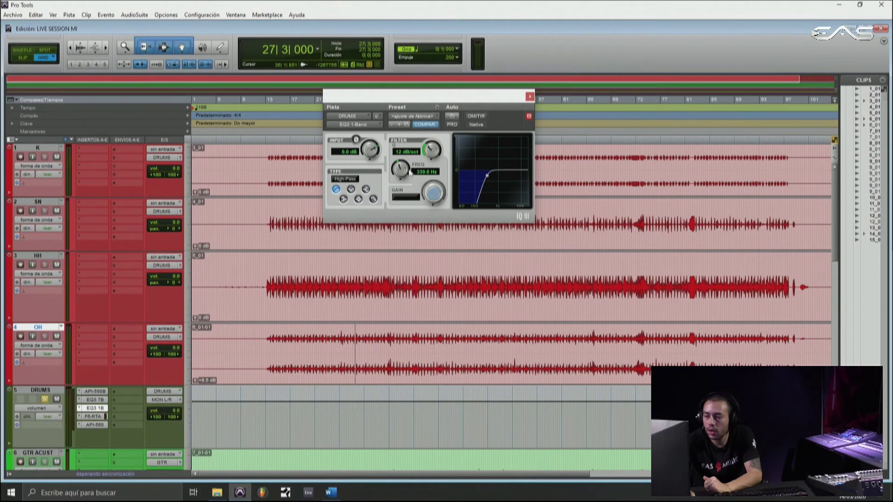
left_click_drag(428, 148, 445, 102)
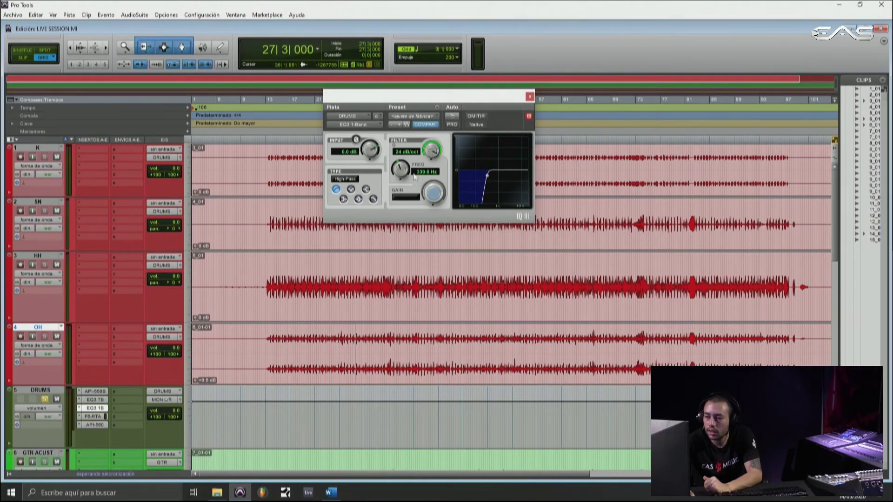
left_click_drag(407, 170, 404, 190)
left_click_drag(430, 150, 419, 193)
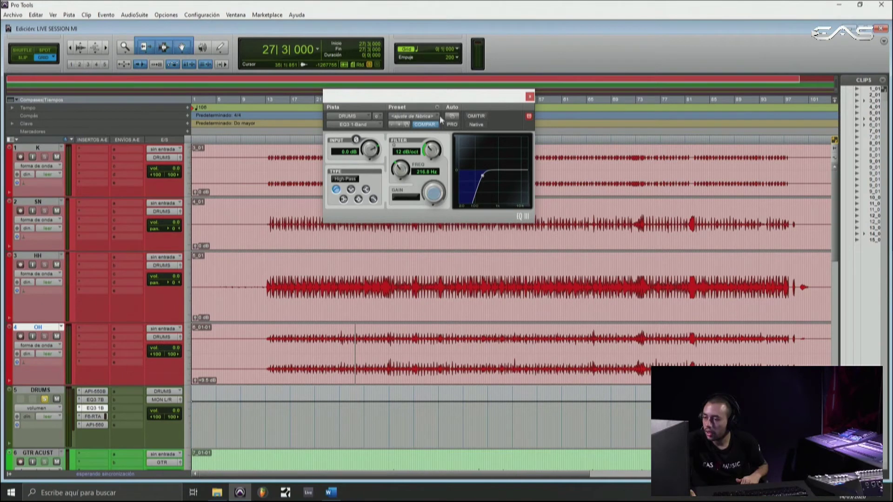
left_click_drag(430, 147, 445, 116)
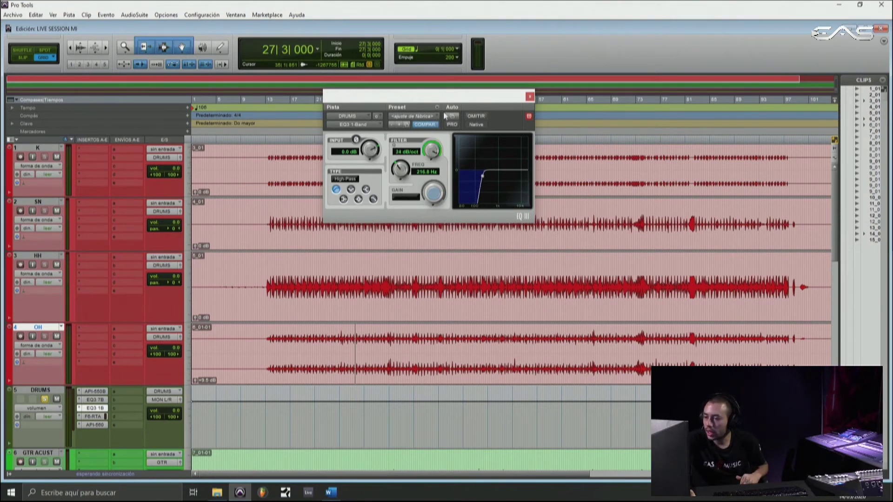
left_click_drag(406, 175, 411, 195)
left_click_drag(423, 148, 426, 188)
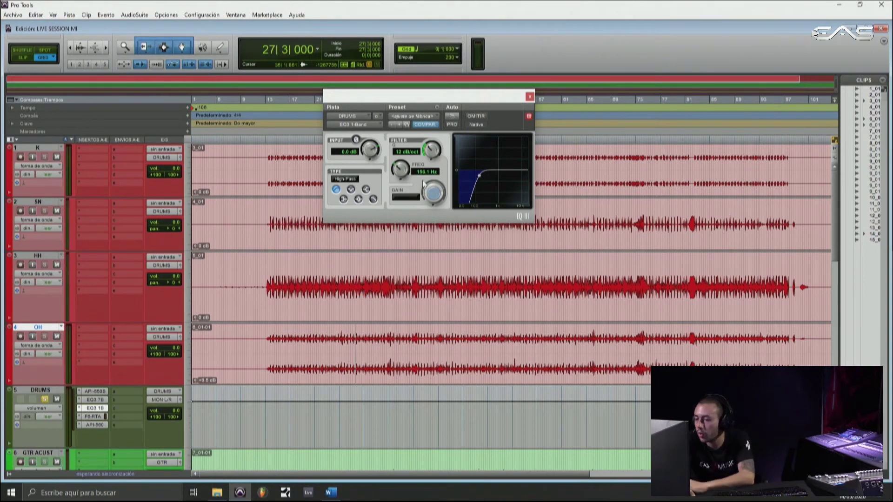
Step: Switch to a Notch filter, narrow it to a Q of about 3.9, and move it to 103.2 Hz
left_click(351, 189)
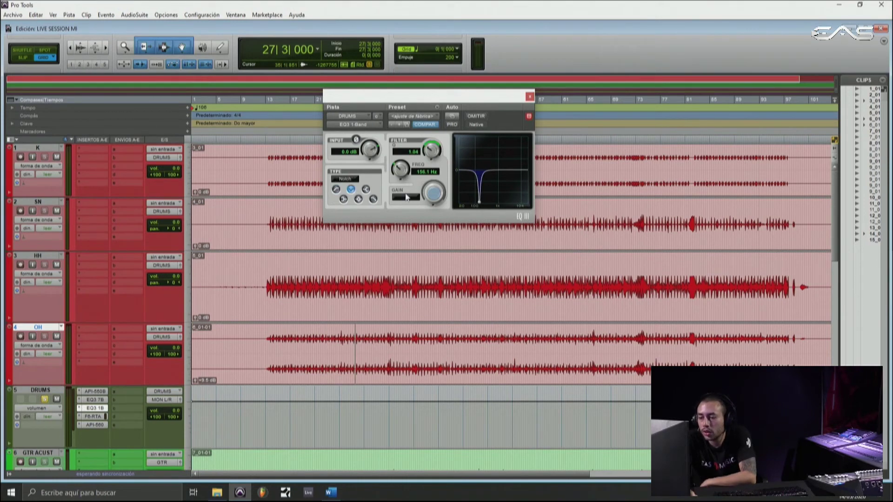
left_click_drag(432, 150, 403, 172)
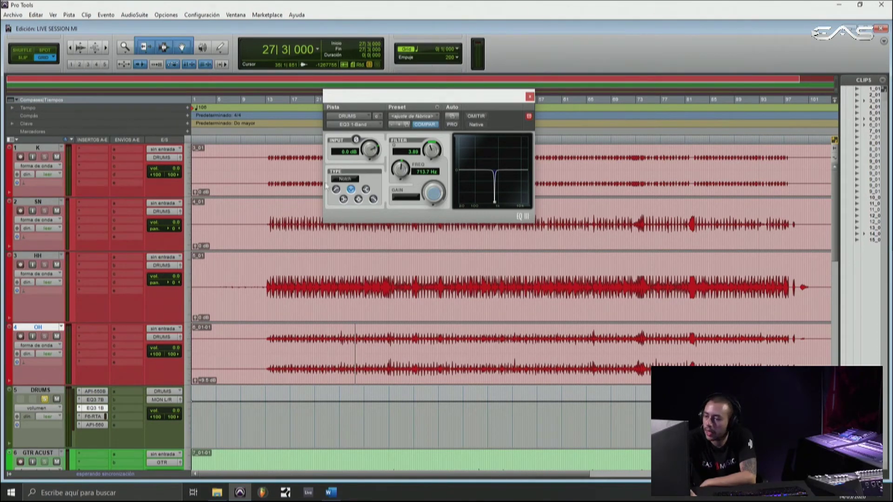
left_click_drag(395, 172, 380, 187)
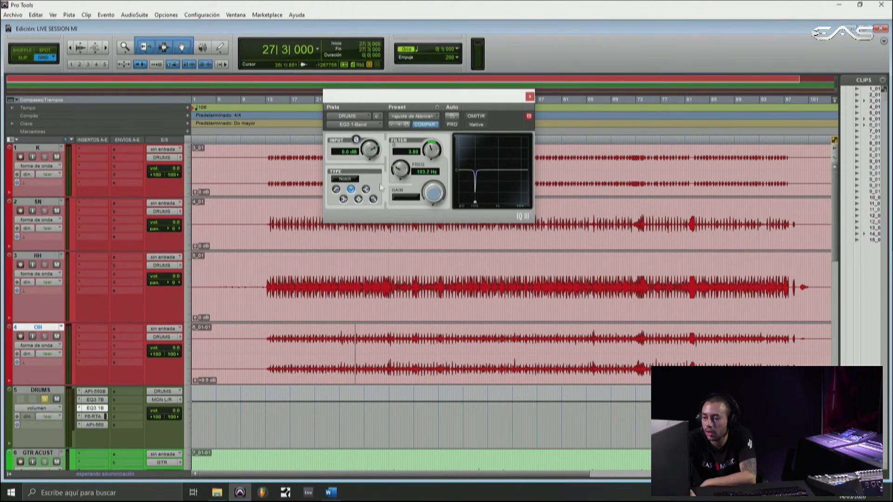
Step: Switch to High-Shelf at 4.08 kHz, lower its Q below 1.00, and boost the gain to 5.0 dB
left_click(366, 189)
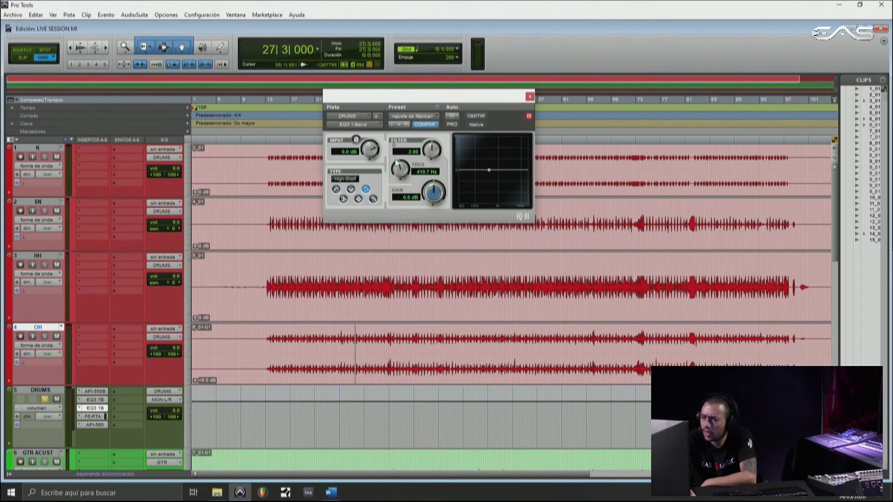
left_click_drag(397, 161, 396, 130)
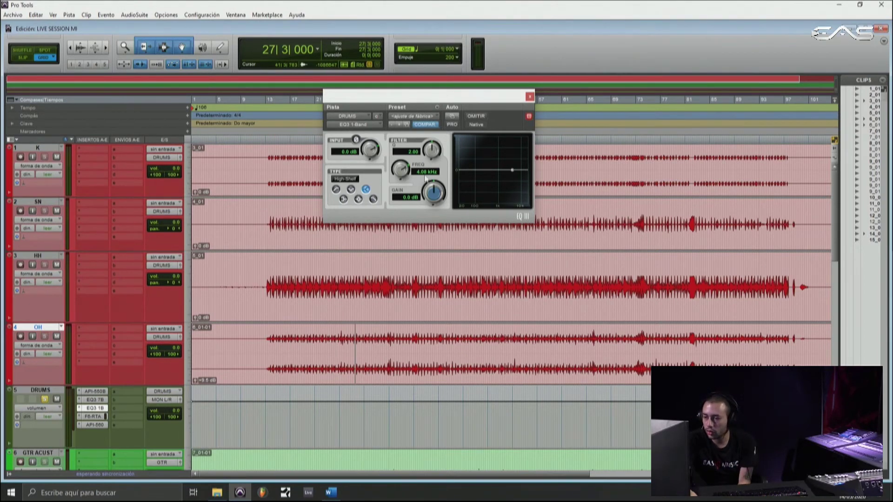
left_click_drag(434, 189, 427, 193)
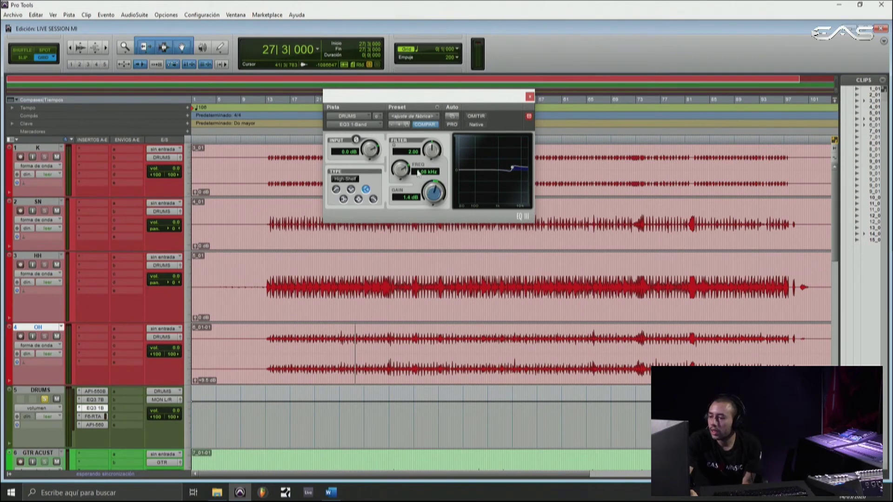
left_click_drag(442, 150, 433, 166)
left_click_drag(430, 197, 434, 182)
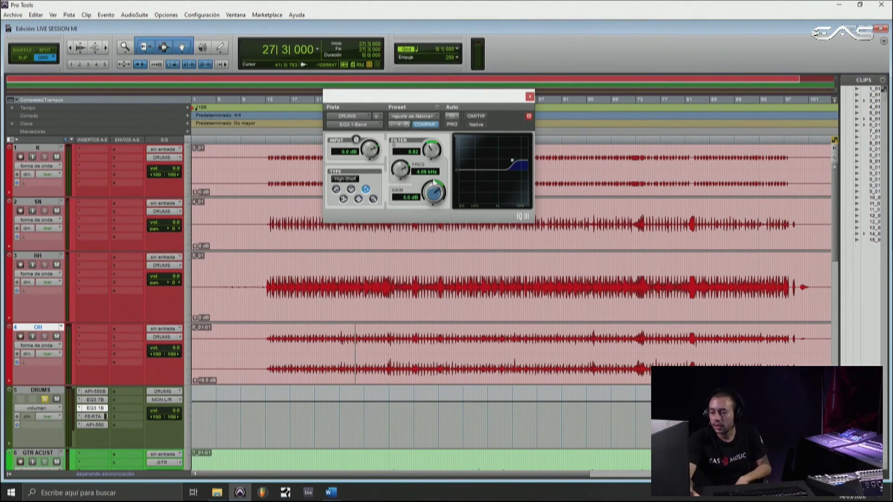
Step: Turn the high shelf into a 9.5 dB cut and compare a Q of 2.00 with a Q of 0.76
left_click_drag(433, 182, 426, 245)
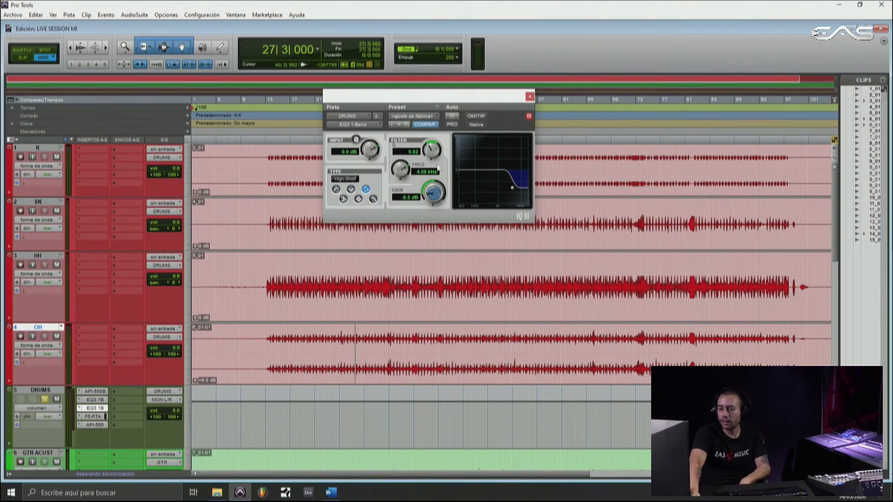
left_click_drag(424, 153, 427, 116)
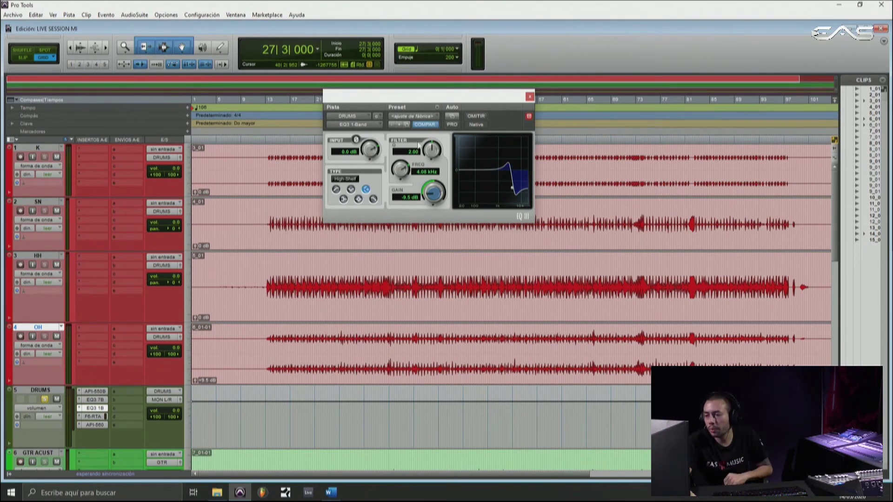
left_click_drag(433, 148, 430, 178)
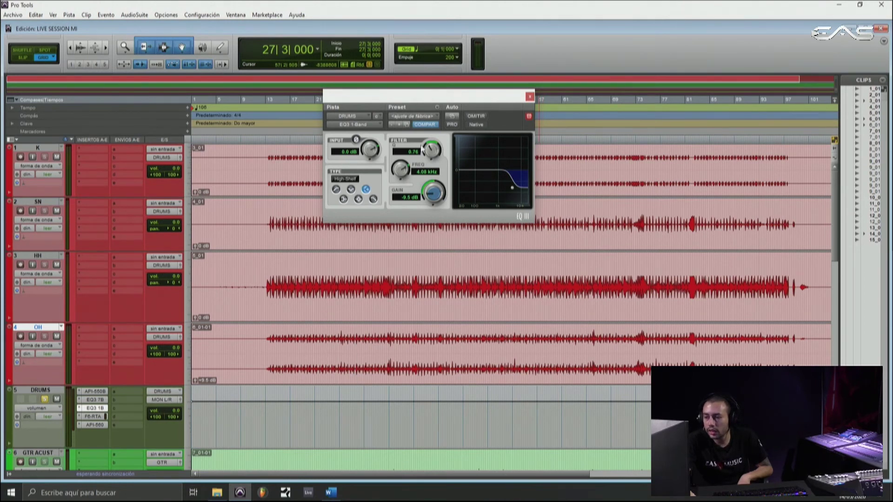
Step: Set the high shelf's gain to -7.4 dB, try a Q of 2.00, and bring the Q back below 1.00
left_click_drag(433, 192, 449, 205)
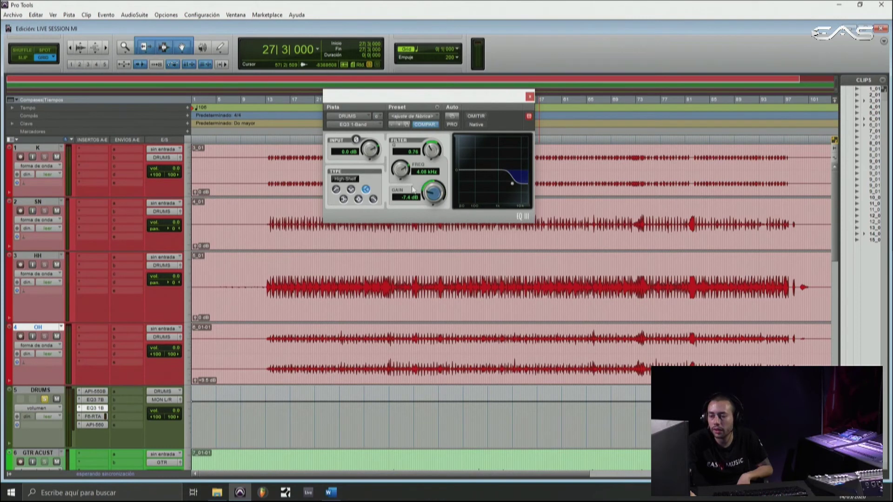
left_click_drag(433, 153, 449, 114)
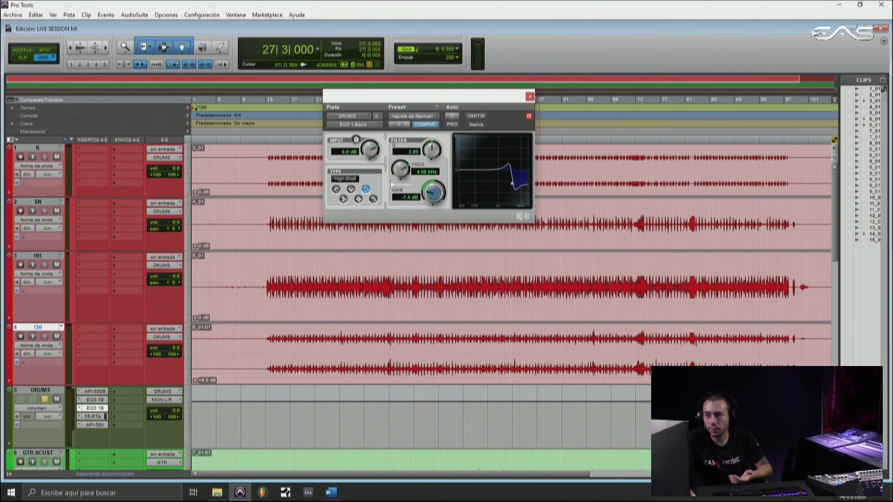
left_click_drag(436, 153, 433, 190)
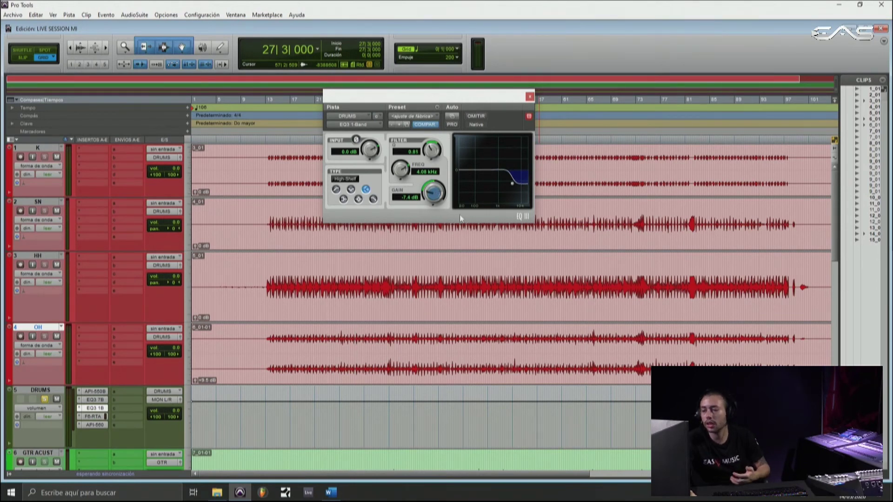
Step: Switch to Low-Shelf at 70.6 Hz with a gain of -10.3 dB and a Q of 0.70
left_click(344, 199)
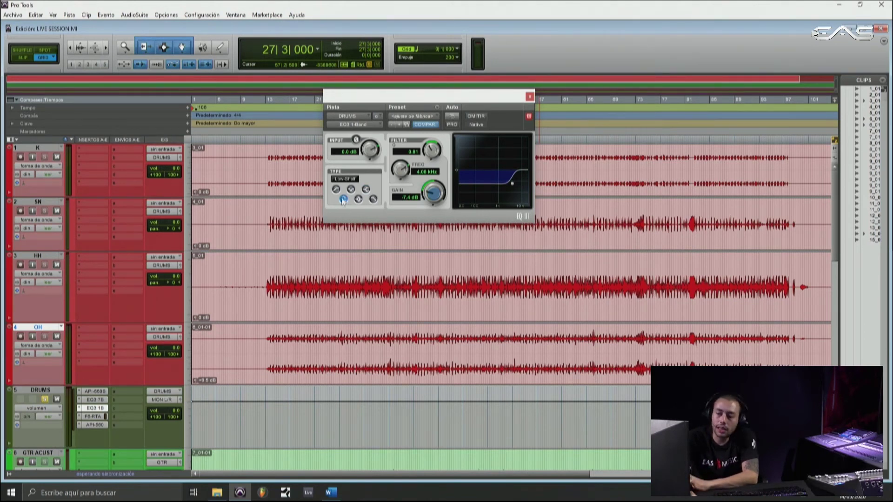
left_click_drag(401, 169, 365, 204)
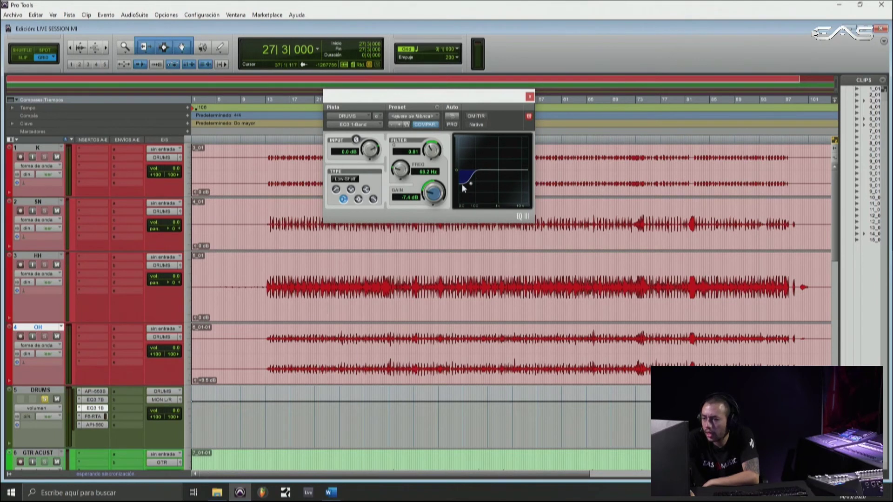
left_click_drag(398, 169, 398, 168)
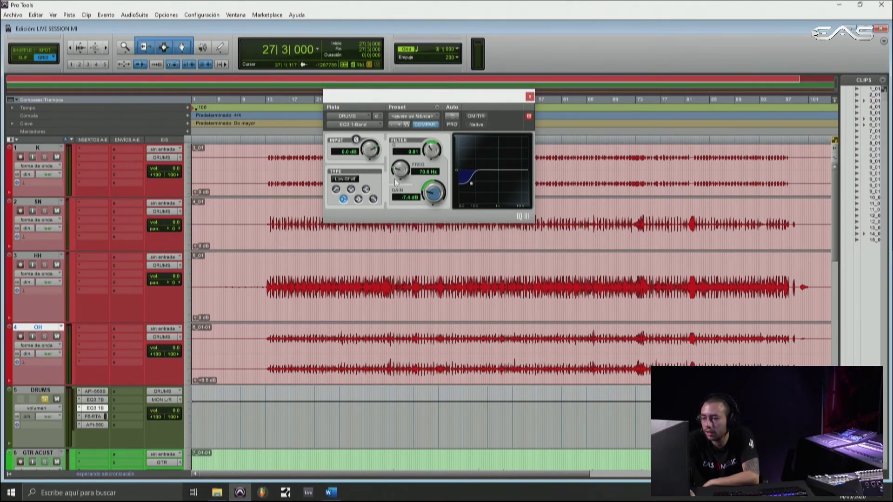
mouse_move(435, 201)
left_mouse_down()
mouse_move(441, 190)
mouse_move(424, 190)
left_mouse_up()
mouse_move(427, 145)
left_mouse_down()
mouse_move(437, 142)
mouse_move(419, 167)
mouse_move(430, 137)
mouse_move(430, 149)
left_mouse_up()
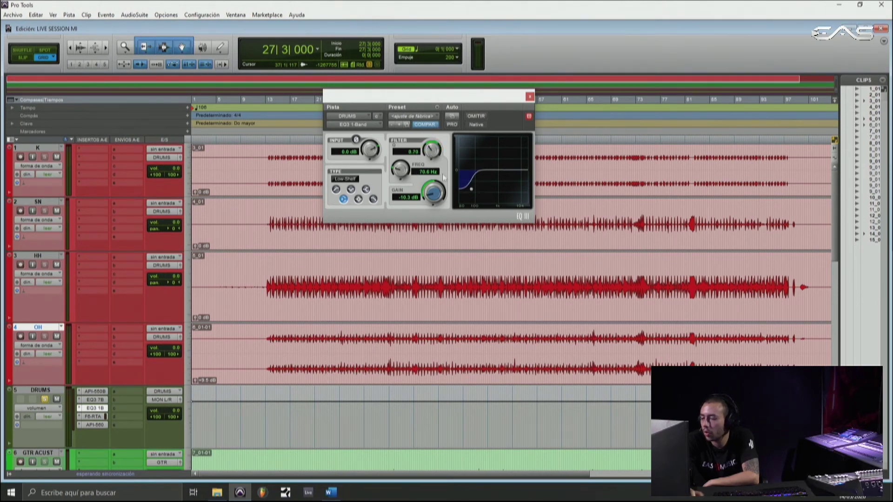
Step: Switch to Peak at 701.5 Hz and shape a narrow cut with a Q of 10.00 and a gain of -18.0 dB
left_click(359, 199)
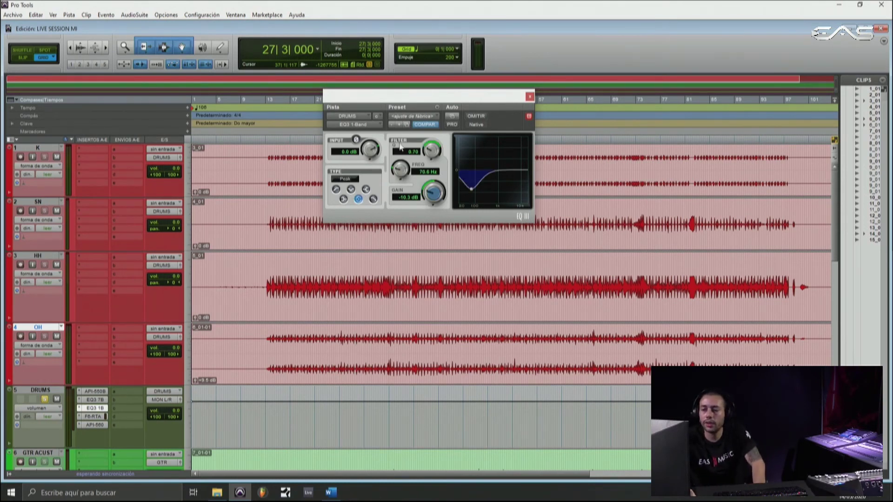
left_click_drag(398, 169, 398, 139)
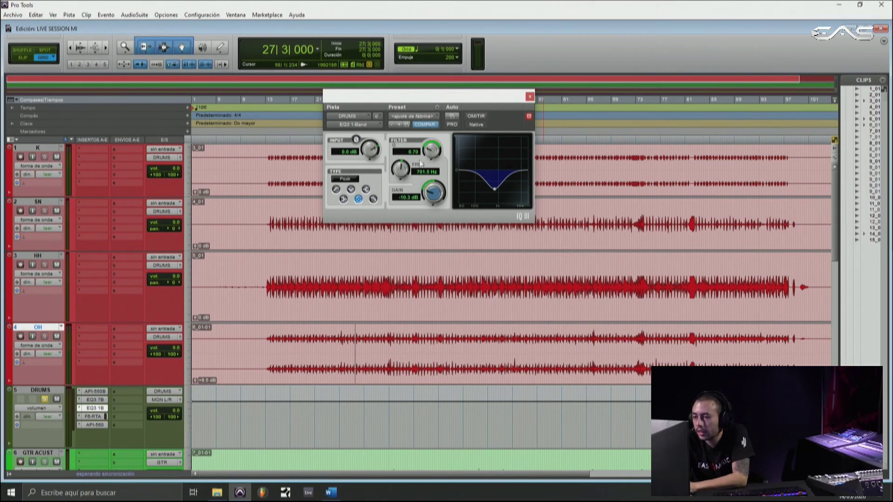
left_click_drag(431, 149, 437, 109)
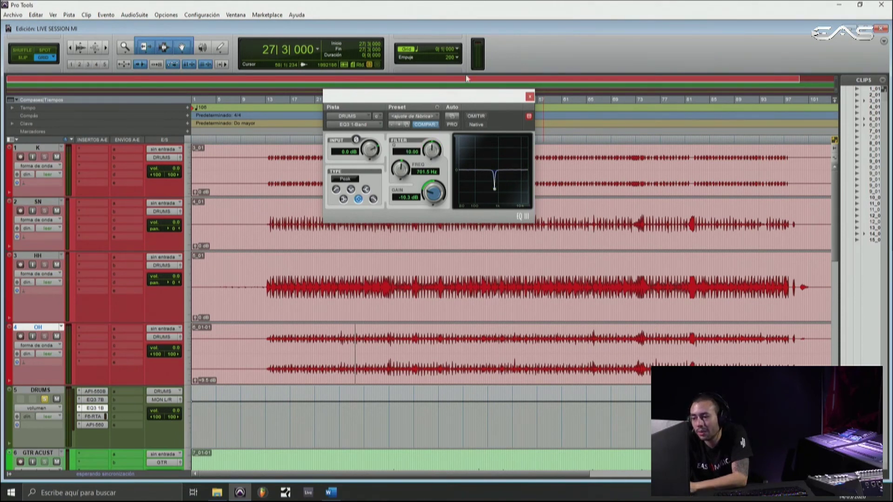
left_click_drag(433, 195, 435, 246)
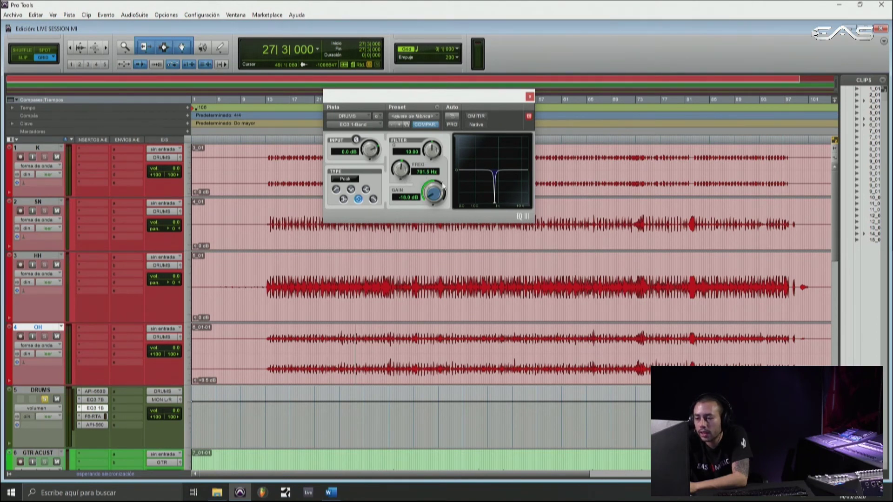
Step: Widen the peak to a Q of 0.27 and try a boost and a -7.0 dB cut at 20 kHz, plus the cut at 20 Hz
left_click_drag(435, 193, 415, 211)
left_click_drag(399, 176, 417, 148)
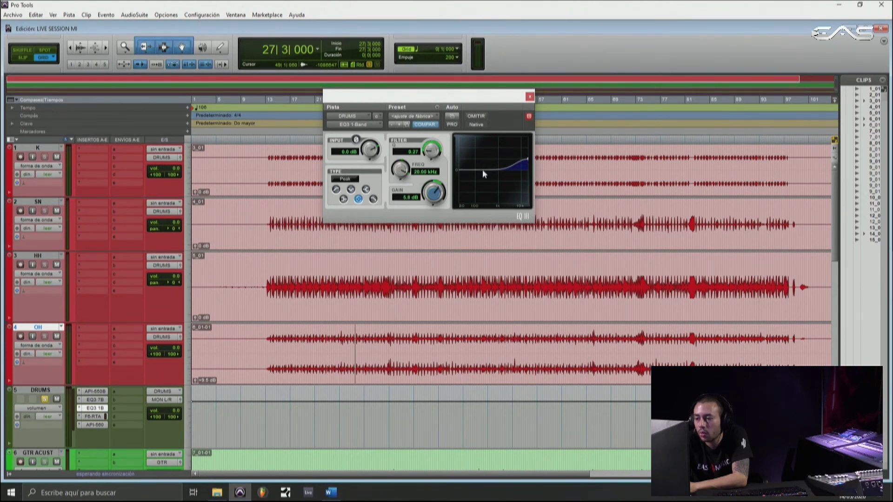
left_click_drag(432, 192, 465, 261)
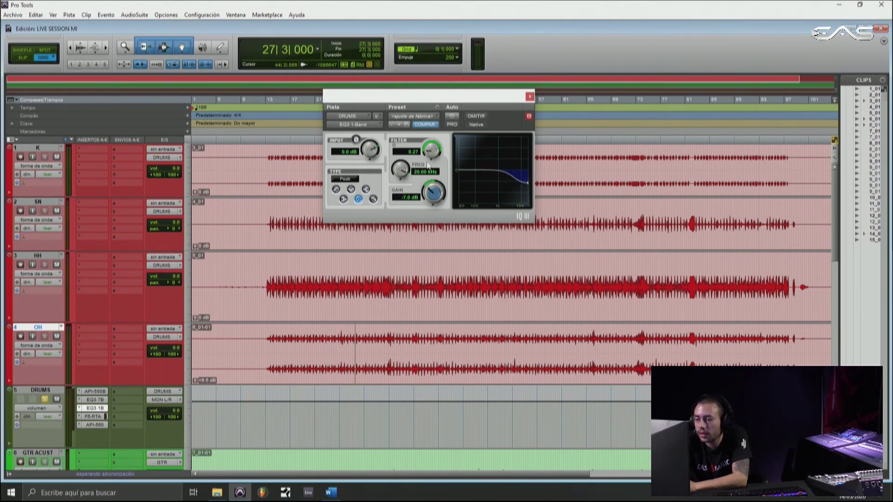
left_click_drag(418, 171, 409, 323)
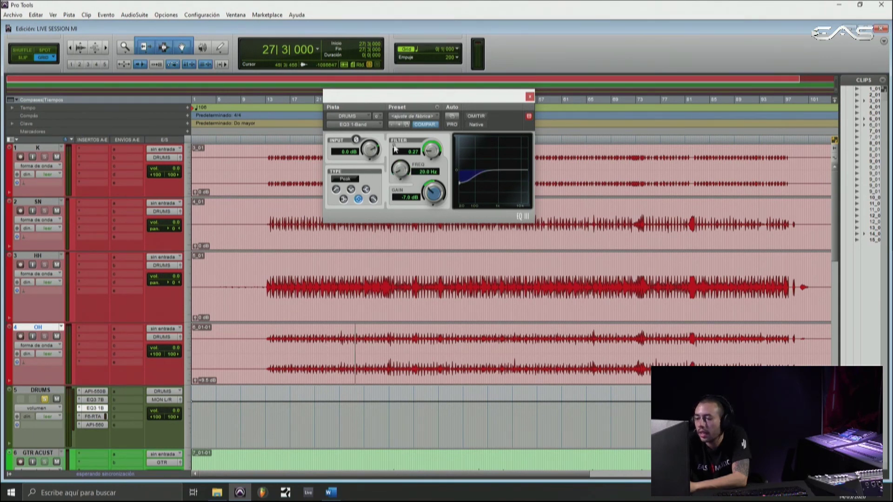
Step: Reshape the peak into a small cut at 6.40 kHz with a Q of 2.29 and a gain of -2.4 dB
left_click_drag(400, 170, 430, 131)
left_click_drag(403, 173, 411, 158)
left_click_drag(428, 203, 430, 221)
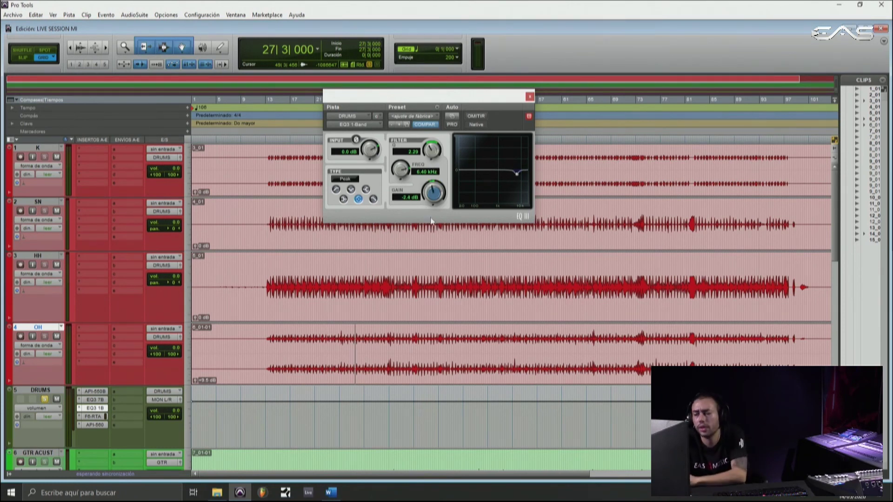
Step: Switch the filter type to Low-Pass, compare it with High-Pass, and return to Low-Pass
left_click(373, 199)
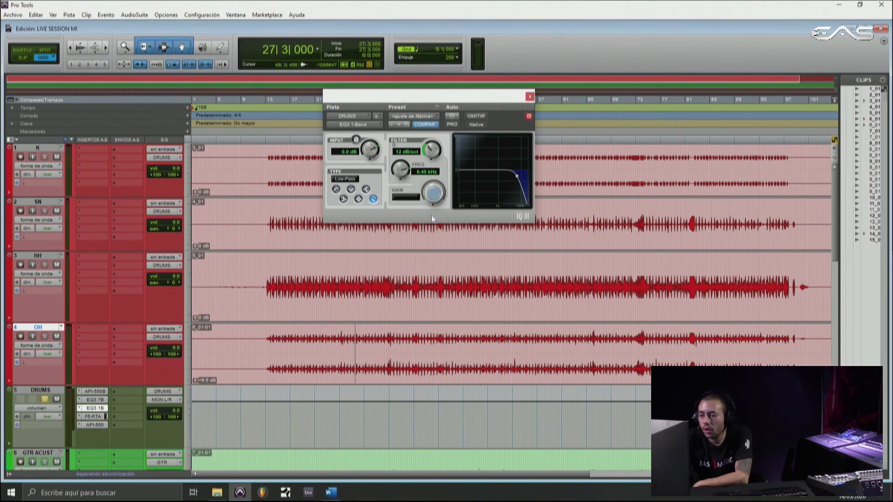
left_click(336, 190)
left_click(374, 200)
Step: Try the low-pass cutoff at 2.00 kHz, set it to 9.52 kHz with a 24 dB/oct slope, and close the EQ3 1-Band
left_click_drag(516, 179, 506, 176)
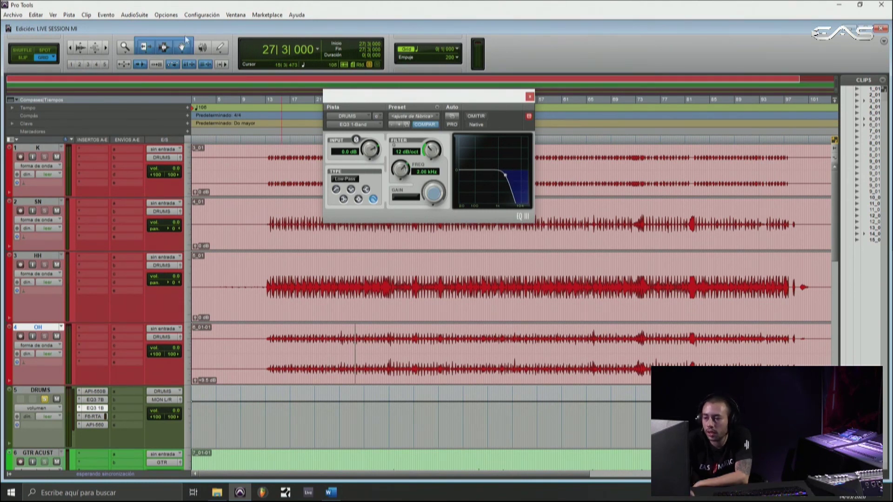
left_click_drag(430, 153, 404, 195)
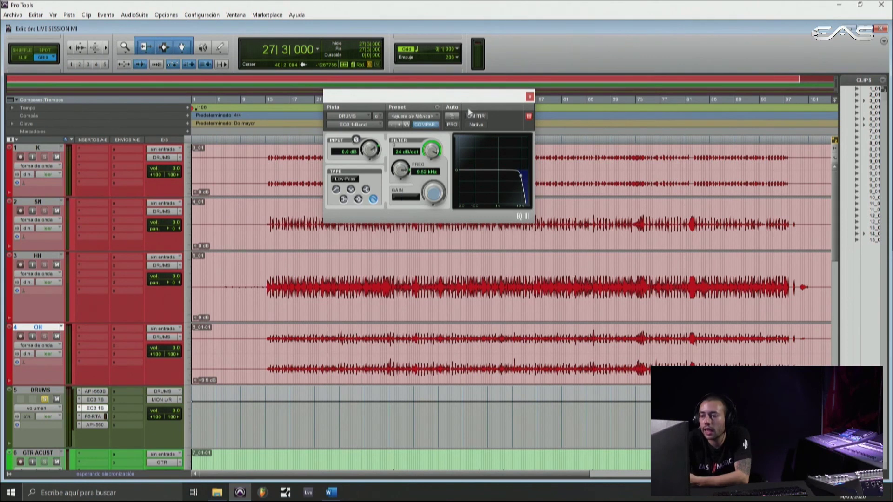
left_click(530, 96)
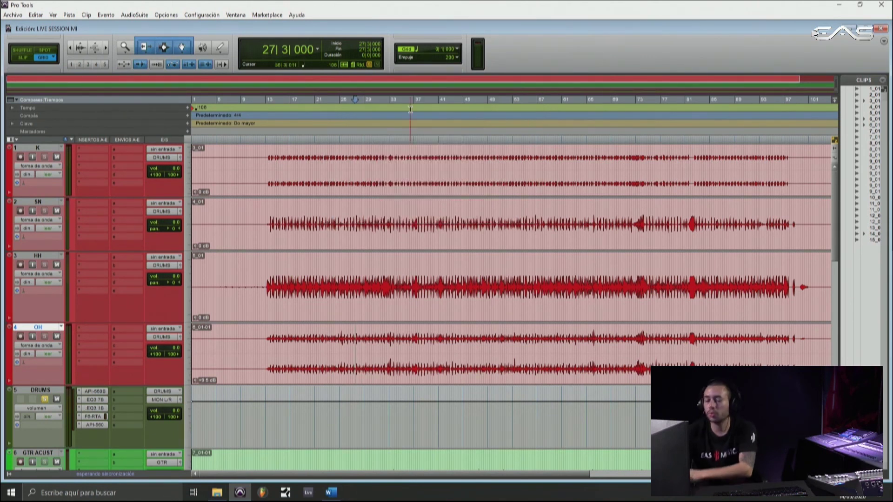